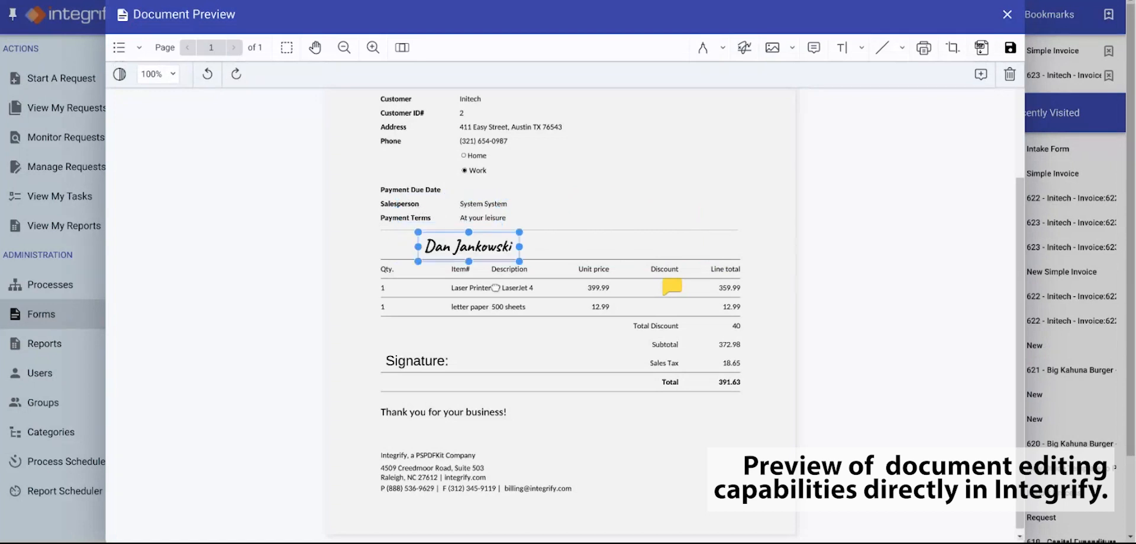
left_click(850, 201)
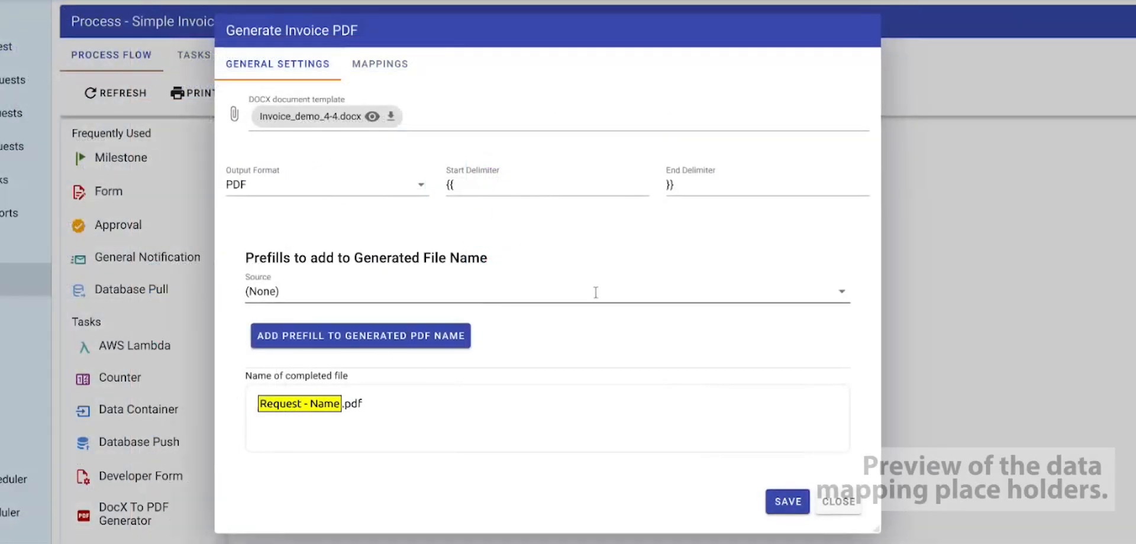
Step: Review the prefill sources offered for the generated PDF's file name and close the Generate Invoice PDF settings
left_click(594, 292)
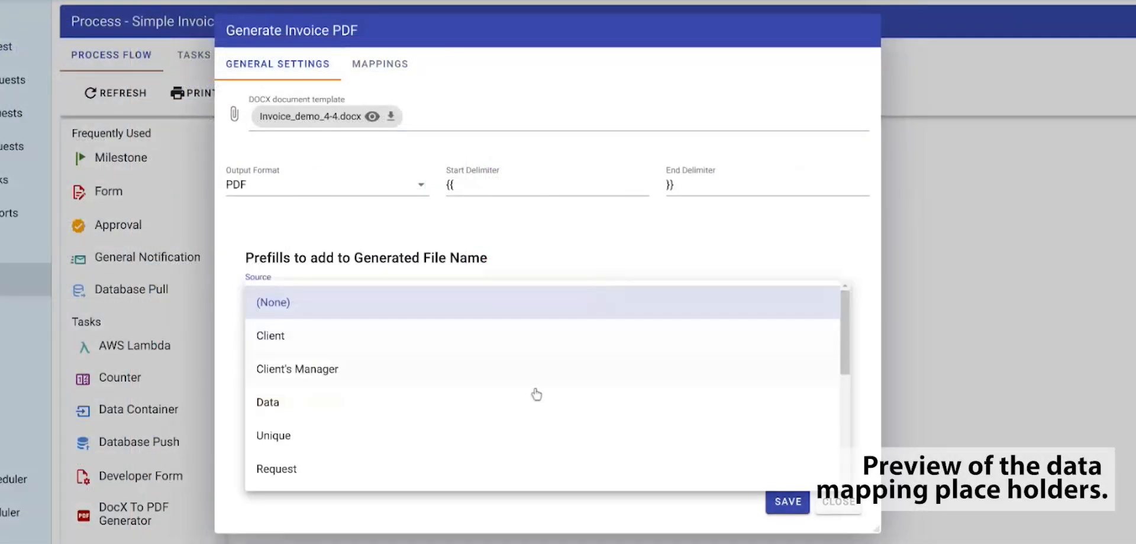
scroll(535, 392, "down", 5)
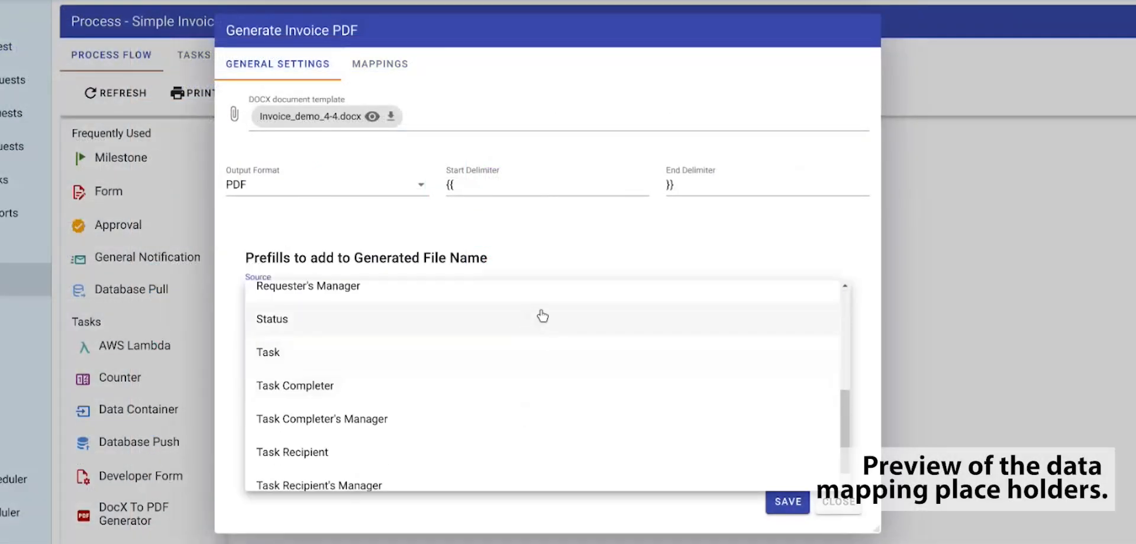
scroll(543, 316, "up", 5)
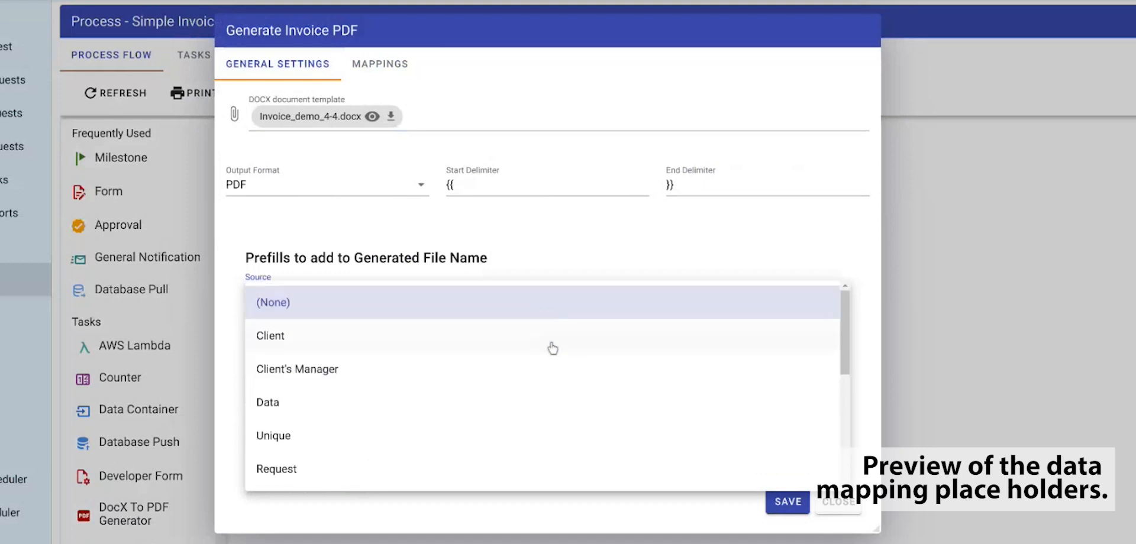
left_click(655, 253)
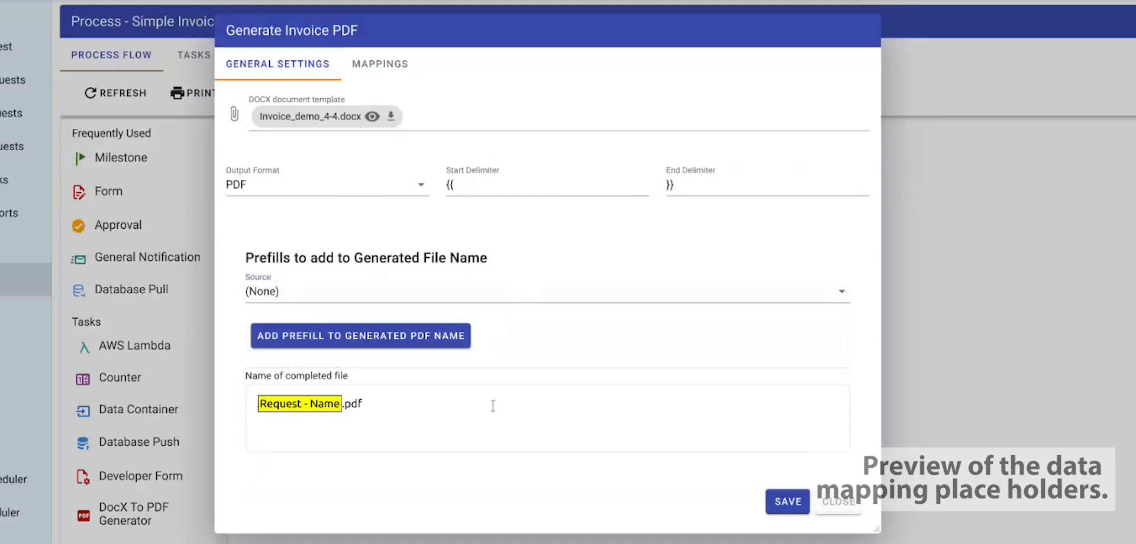
left_click(855, 504)
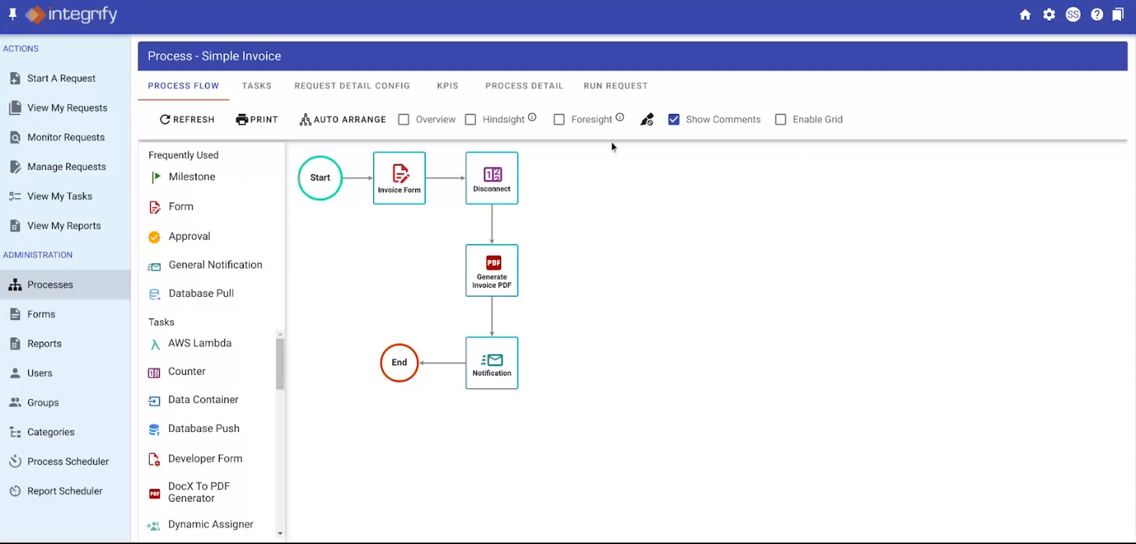
Step: Run a new Simple Invoice request and fill in its customer info with Initech at the Work location
left_click(598, 89)
left_click(1071, 290)
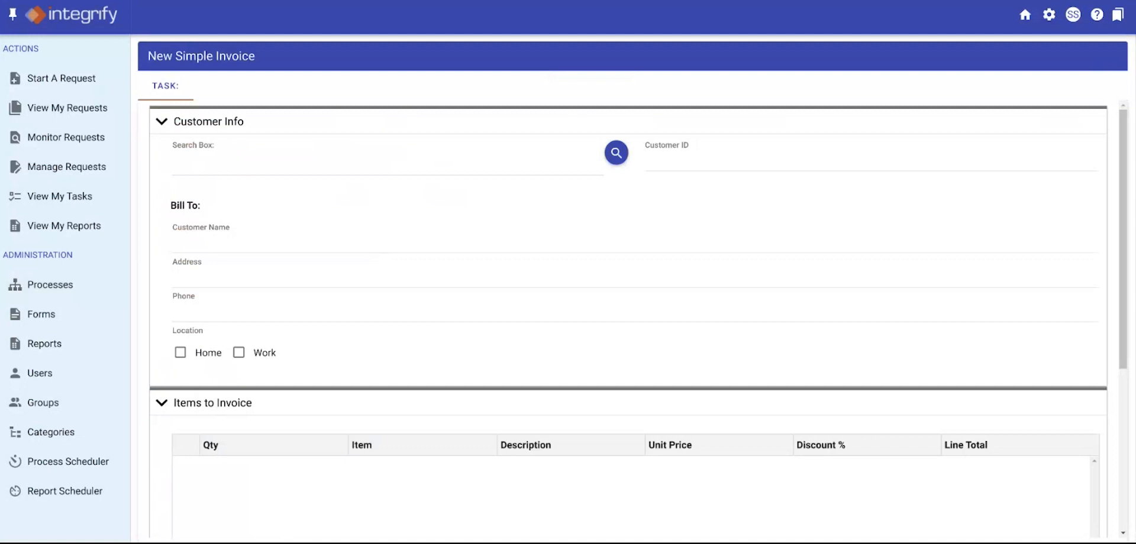
left_click(281, 187)
left_click(616, 152)
left_click(468, 256)
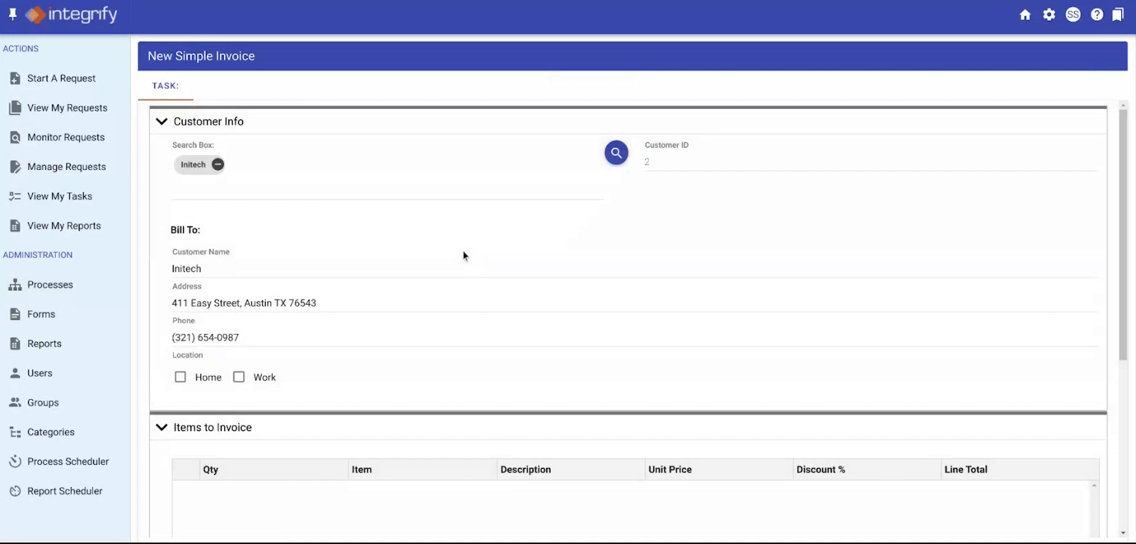
left_click(243, 378)
Step: Add an invoice item row with quantity 1, item Printer, description HP Laser Jet 4, unit price $399.99 and discount 10%
scroll(541, 293, "down", 3)
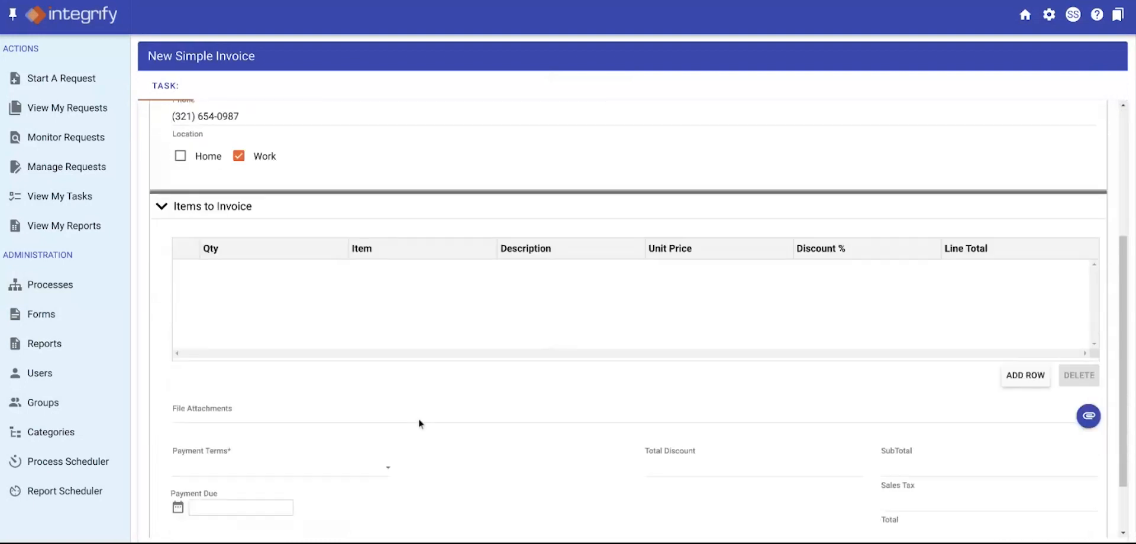
left_click(1025, 375)
left_click(497, 174)
type("1")
key("Tab")
type("Printer")
left_click(505, 290)
type("HP Laser Jet 4")
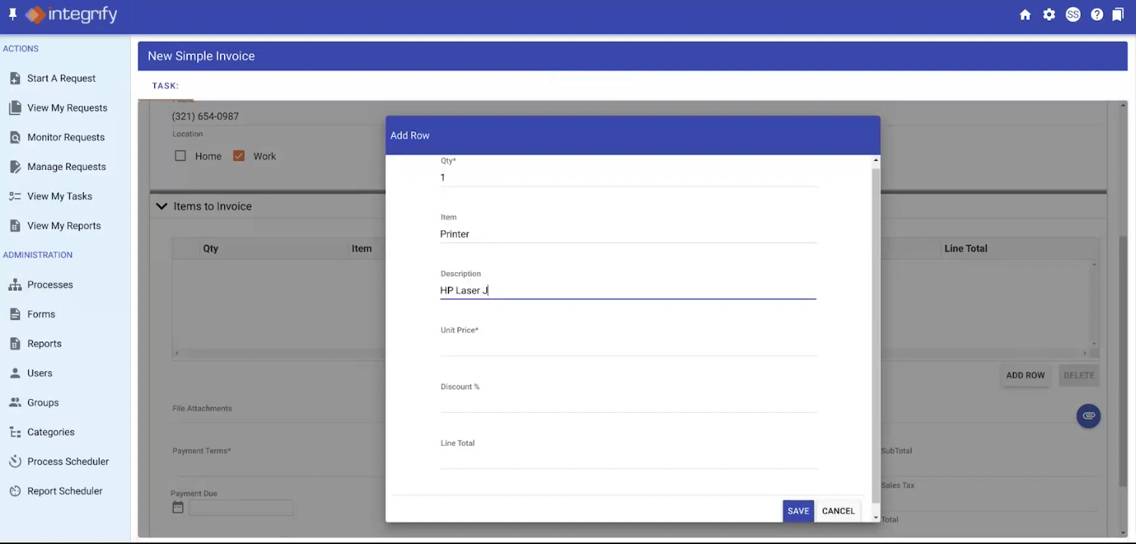
left_click(512, 343)
type("$399.99")
left_click(505, 400)
type("10")
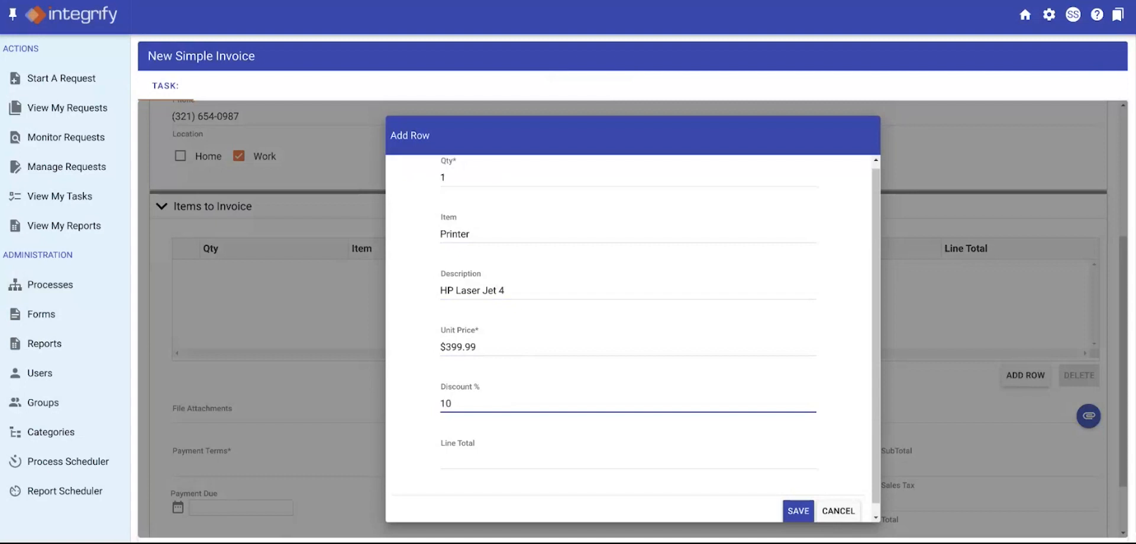
left_click(798, 511)
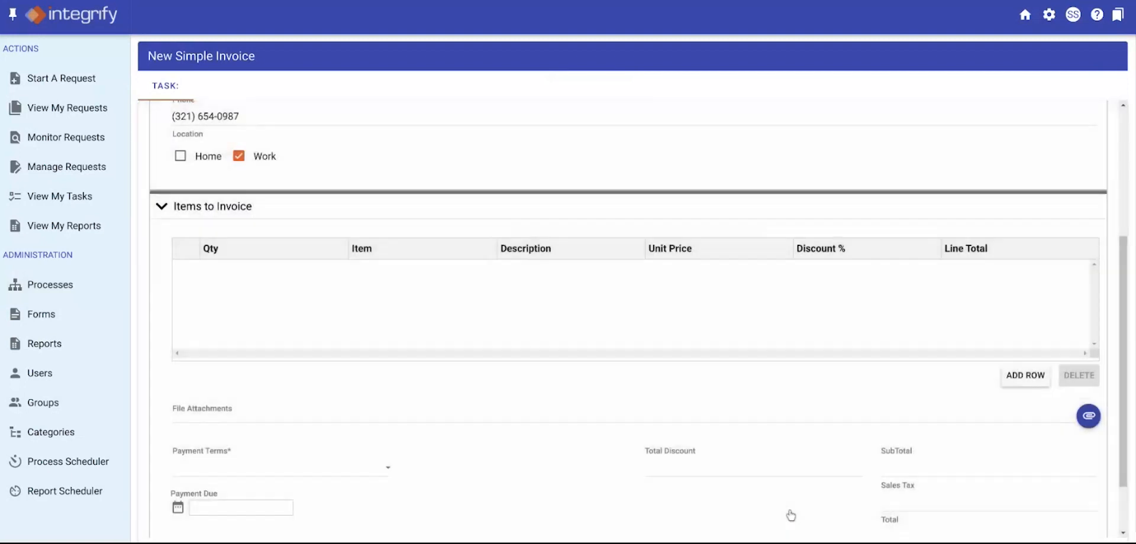
Step: Add a second invoice item row with quantity 1, item "reem", description "500 sheets of letter size" and unit price 12.99
left_click(1025, 375)
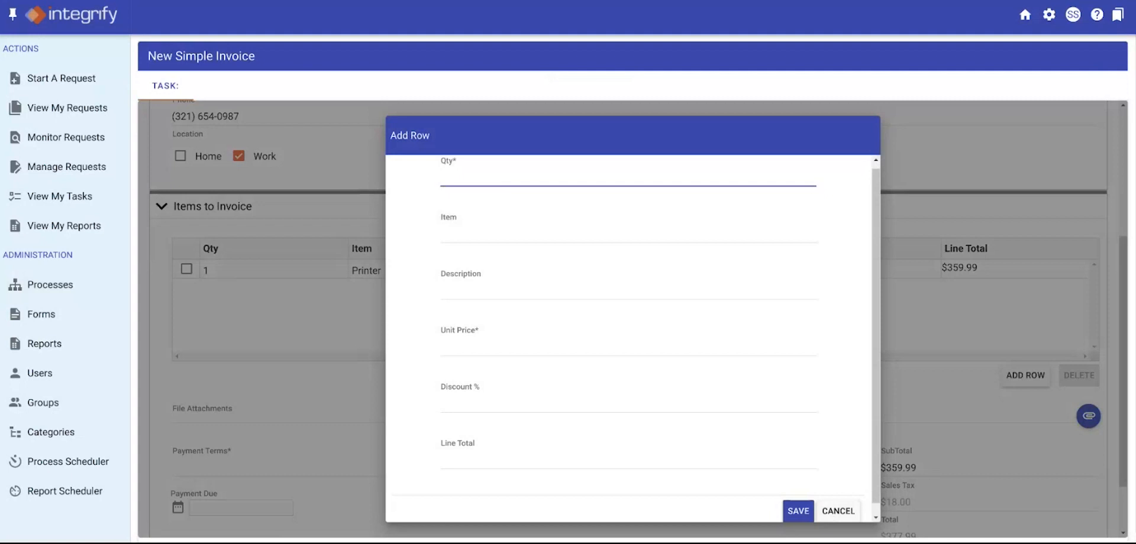
key("Tab")
type("reem")
key("Tab")
type("500 sheets of letter size")
key("Tab")
type("12.99")
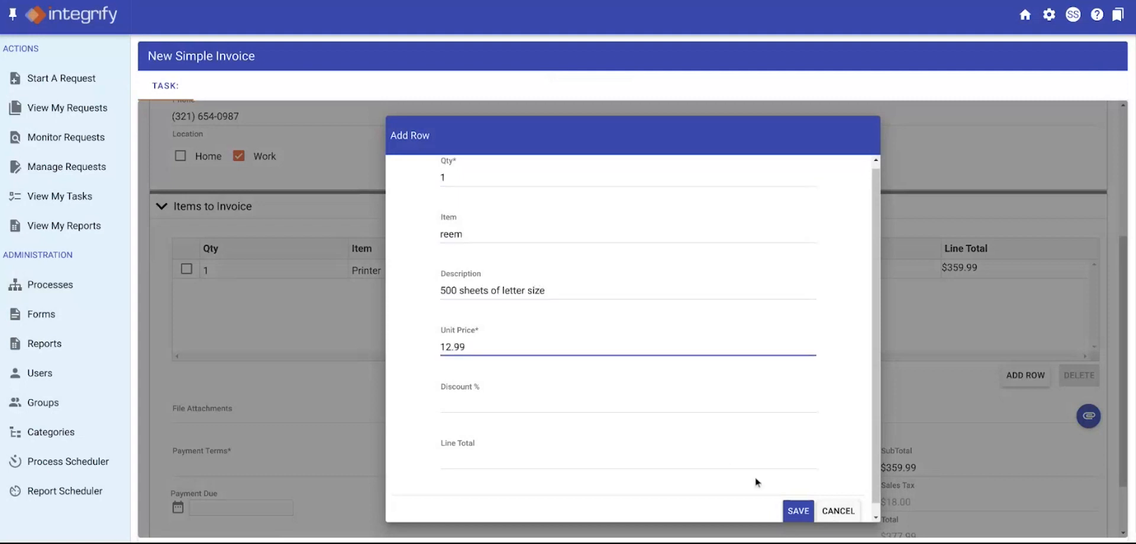
left_click(798, 510)
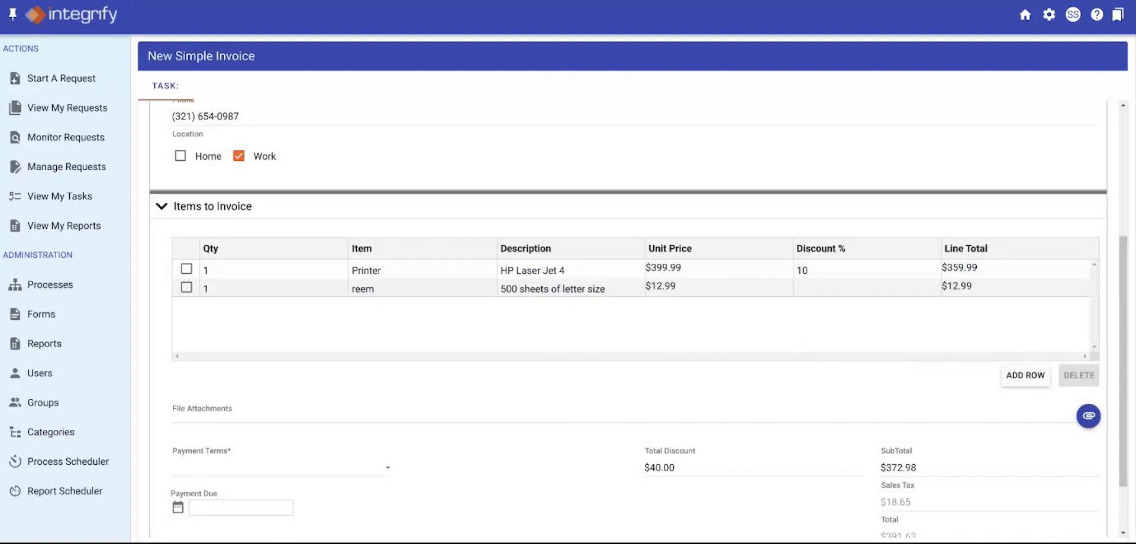
Step: Attach printer.png to the invoice and open it in the document preview
left_click(1088, 416)
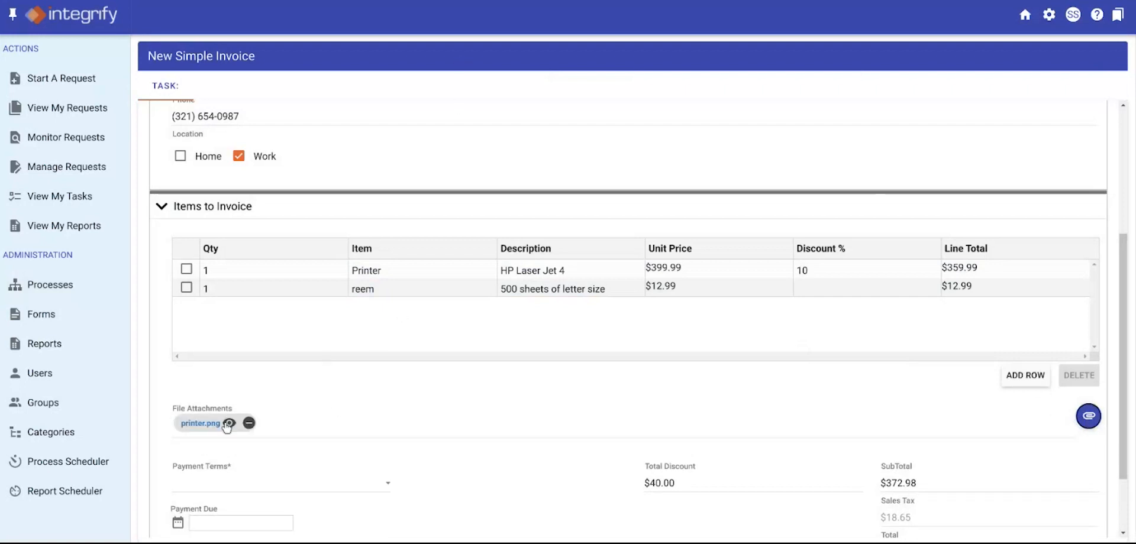
left_click(228, 423)
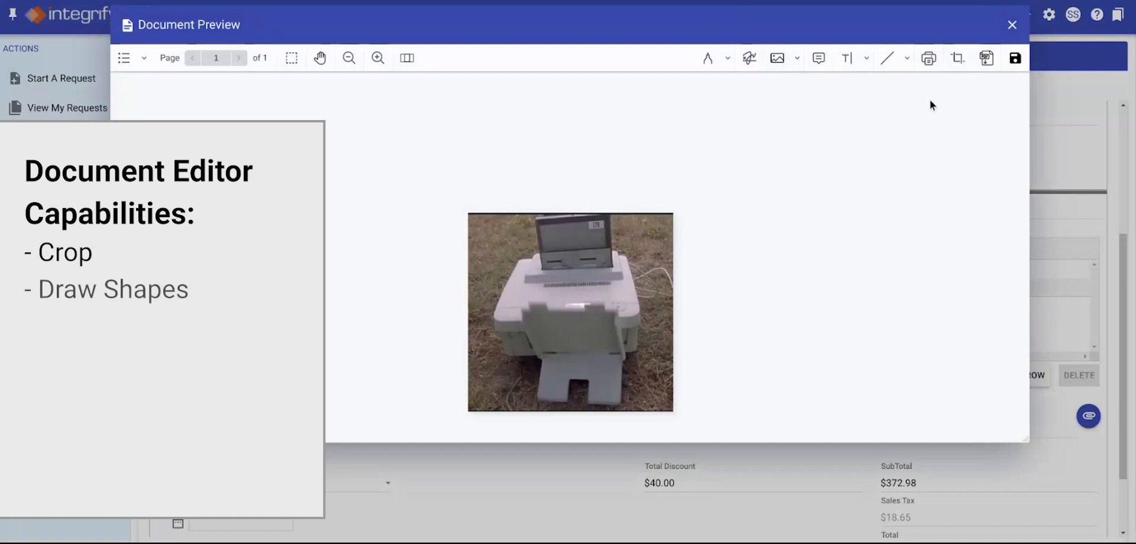
Step: Examine the shape, text, note, image and drawing tools available for annotating the attached picture
left_click(907, 59)
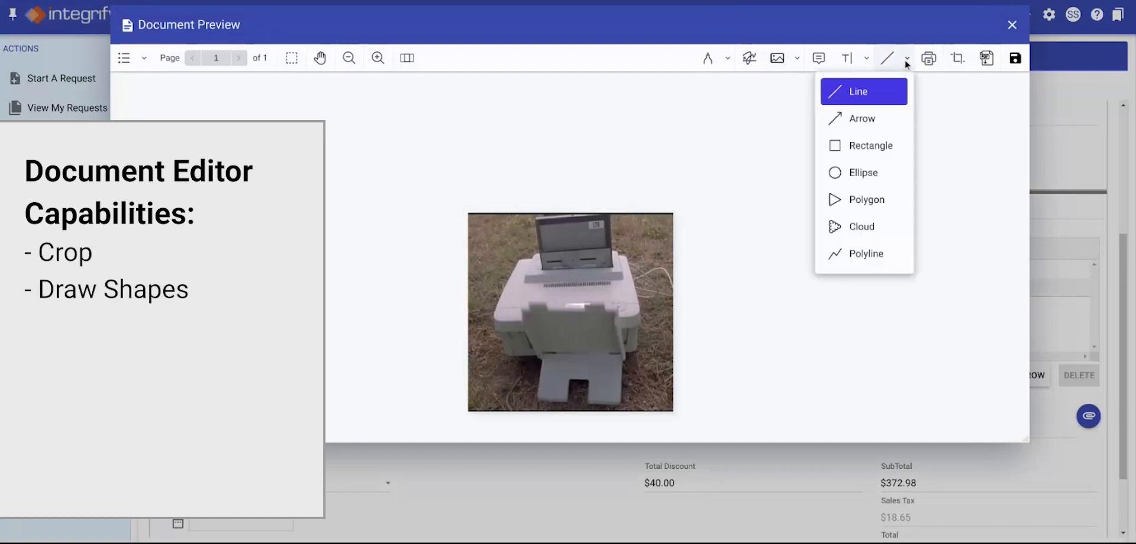
left_click(867, 58)
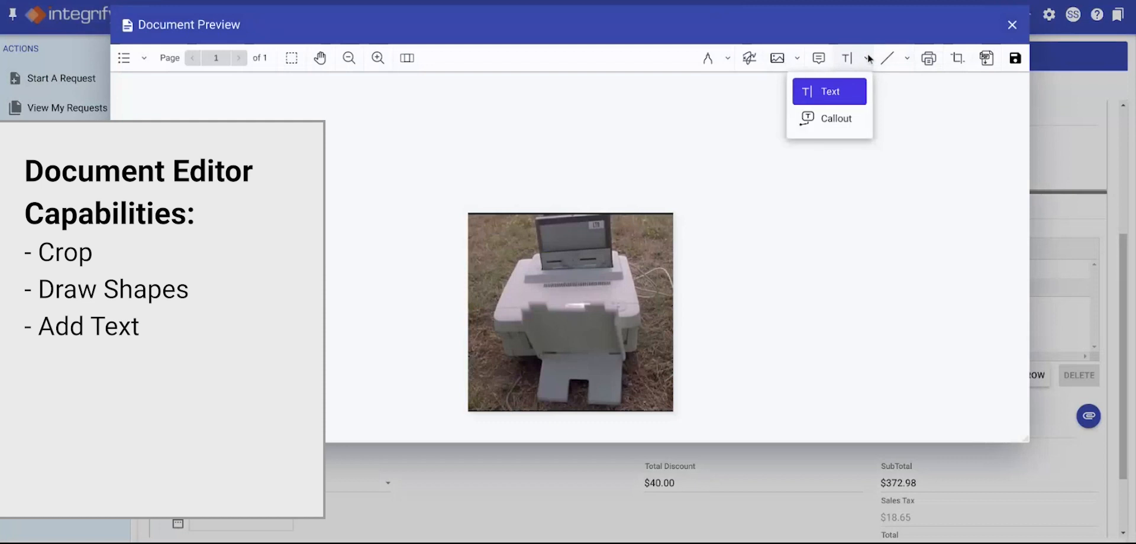
left_click(827, 59)
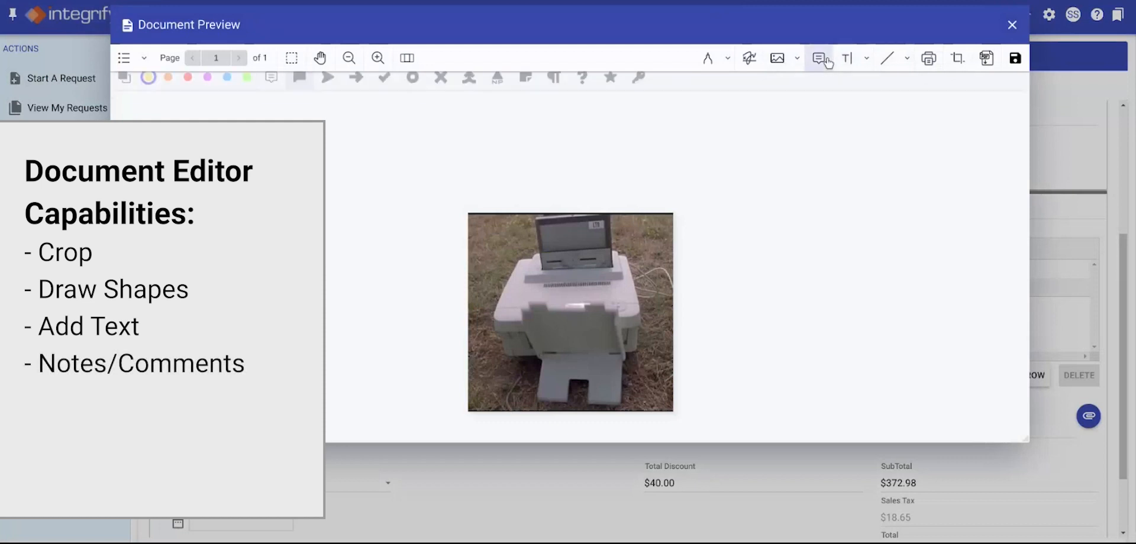
left_click(798, 58)
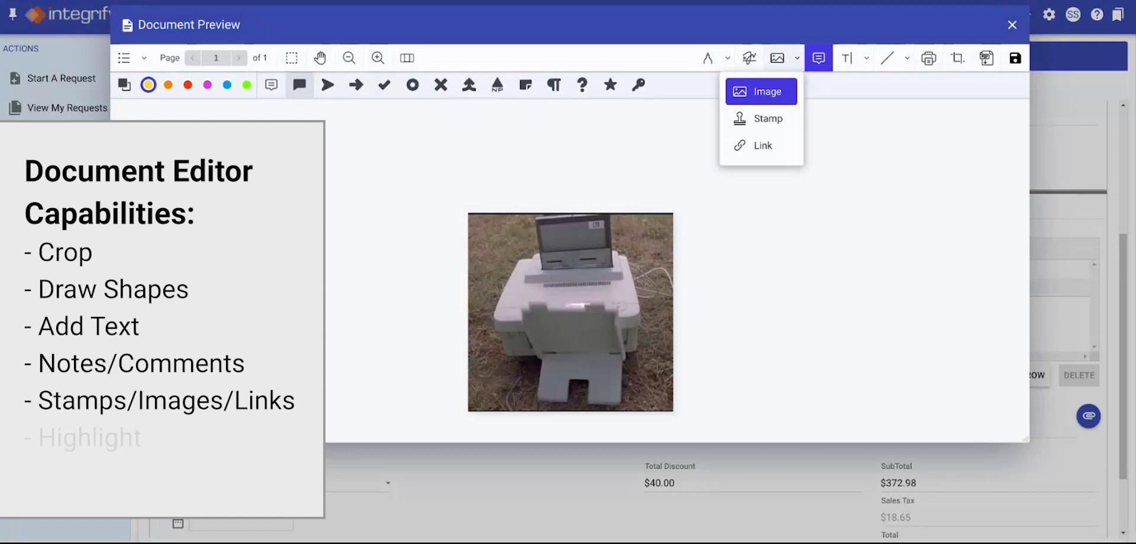
left_click(727, 58)
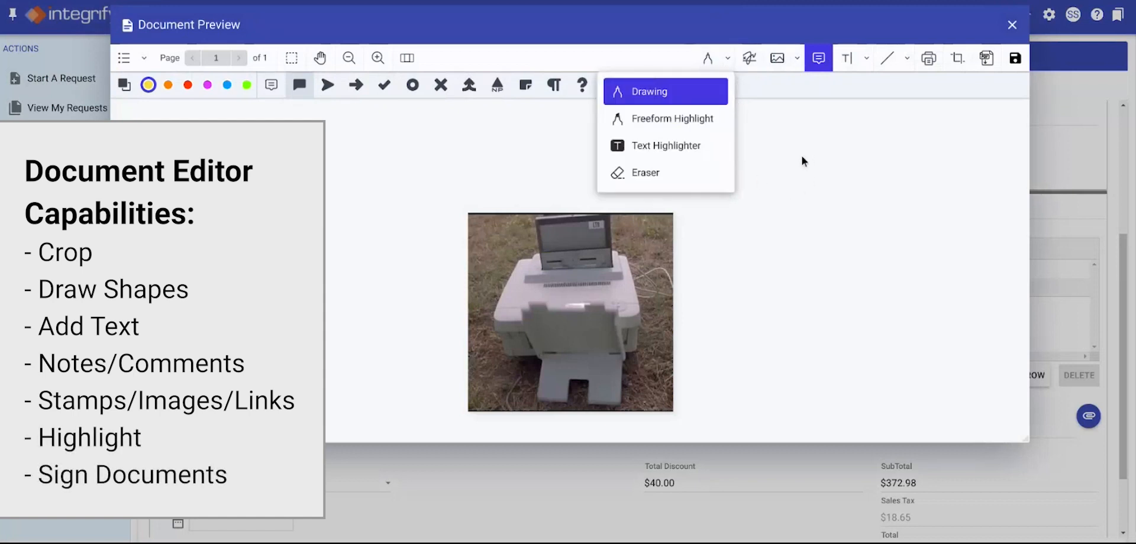
left_click(818, 191)
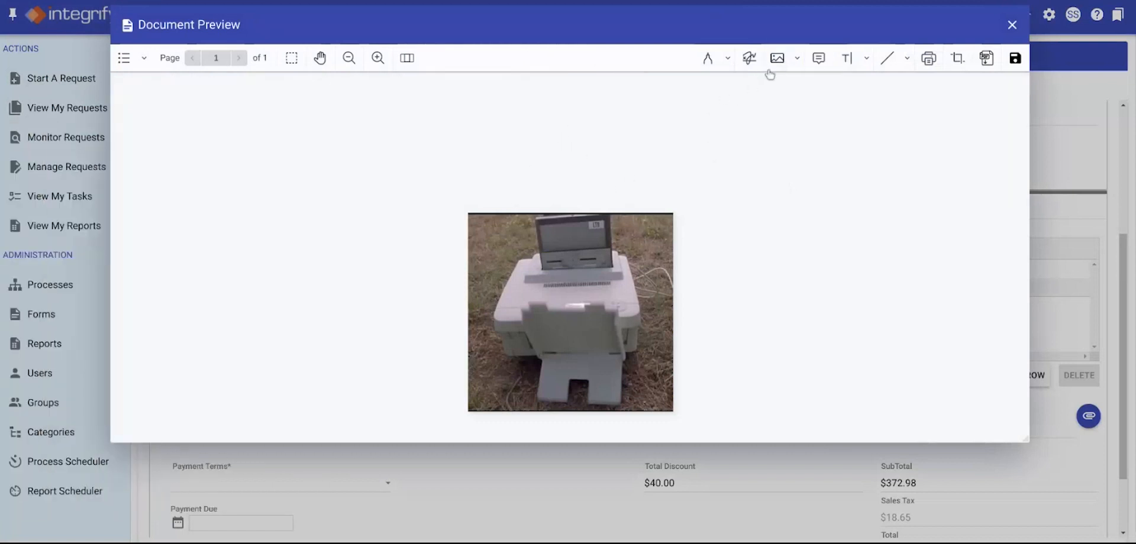
Step: Place an APPROVED stamp over the printer in the image and rotate it diagonally, rising to the right
left_click(797, 65)
left_click(782, 122)
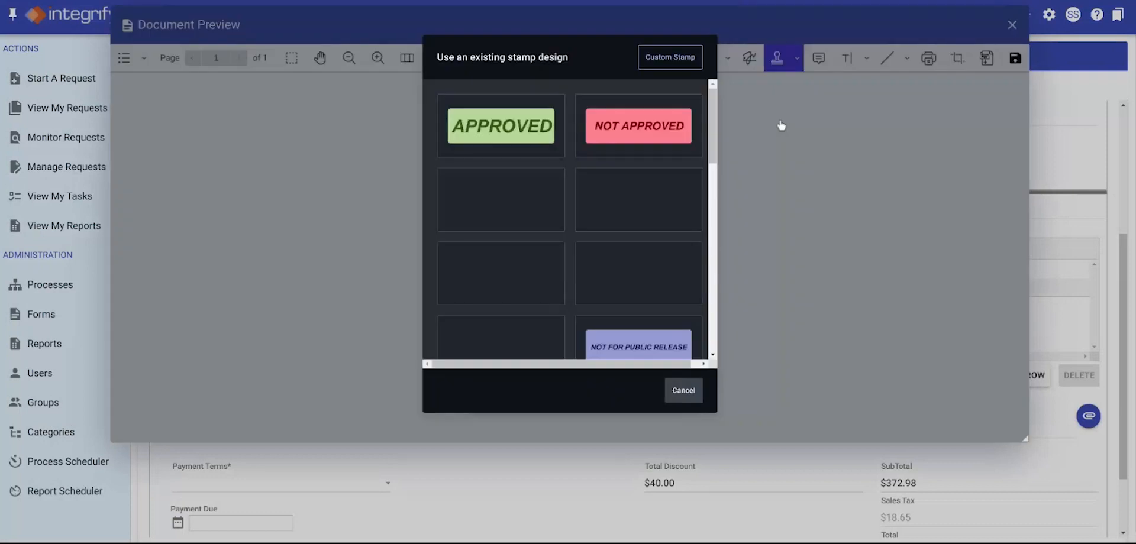
left_click(501, 126)
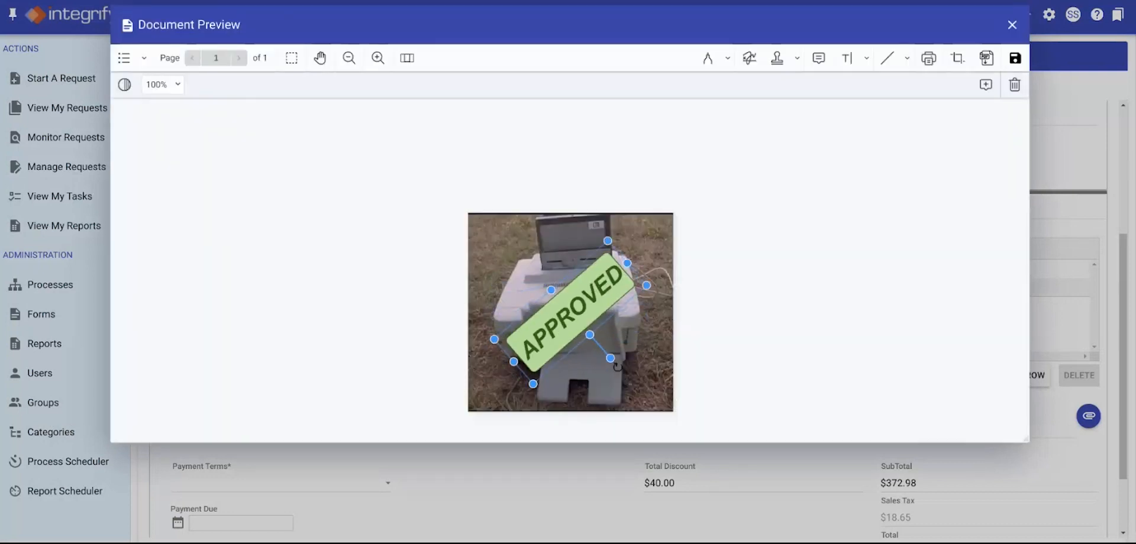
Step: Draw a small red ellipse around the label in the upper-right corner of the printer's lid and close the preview
left_click(906, 57)
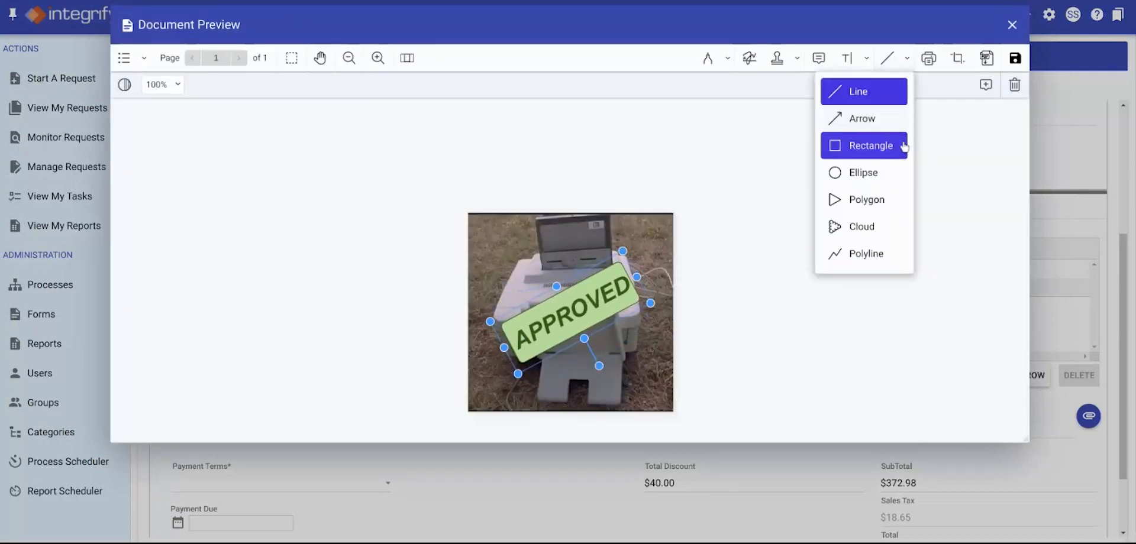
left_click(891, 179)
left_click(164, 84)
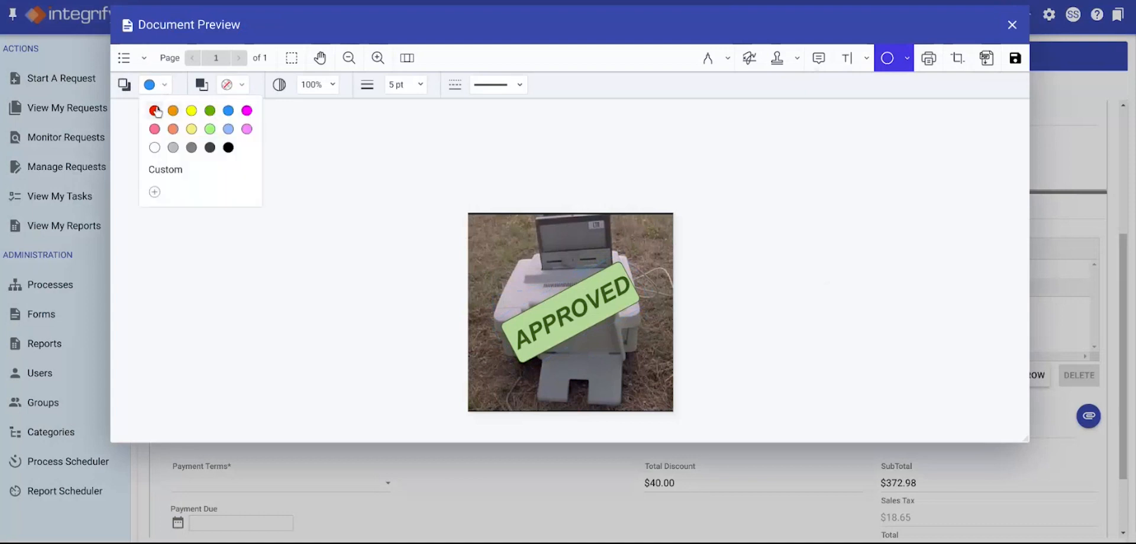
left_click(155, 113)
left_click_drag(584, 217, 610, 233)
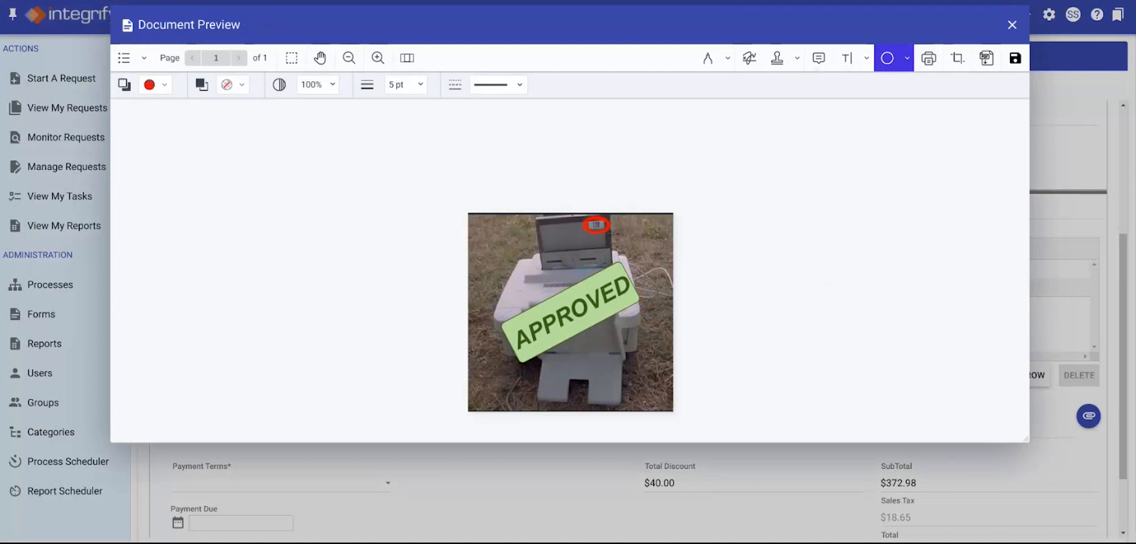
left_click(1014, 25)
Step: Set the payment terms to "At your leisure" and submit the invoice form
scroll(603, 385, "down", 2)
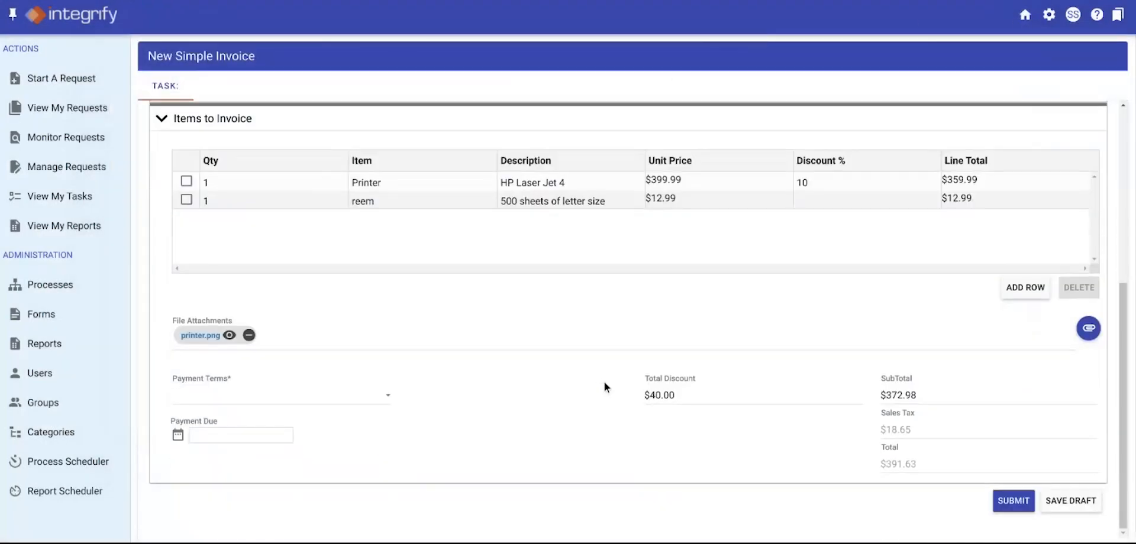
left_click(355, 400)
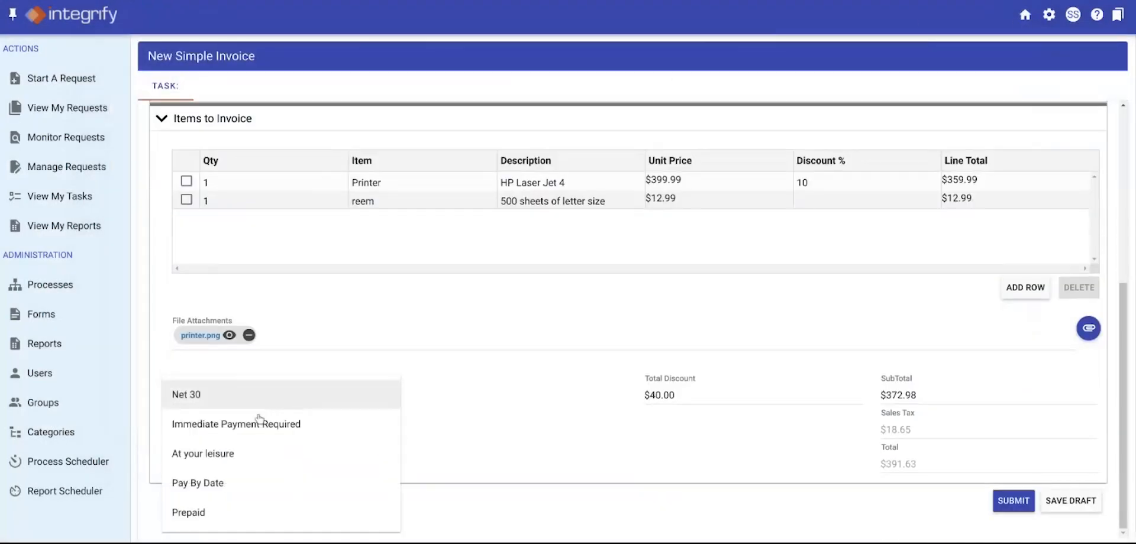
scroll(231, 460, "up", 1)
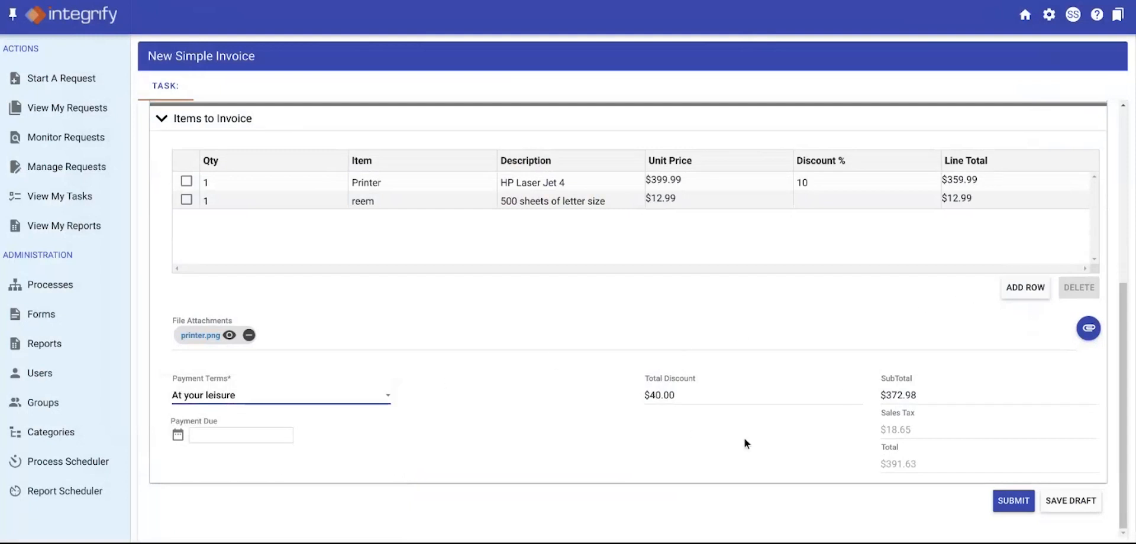
left_click(1013, 500)
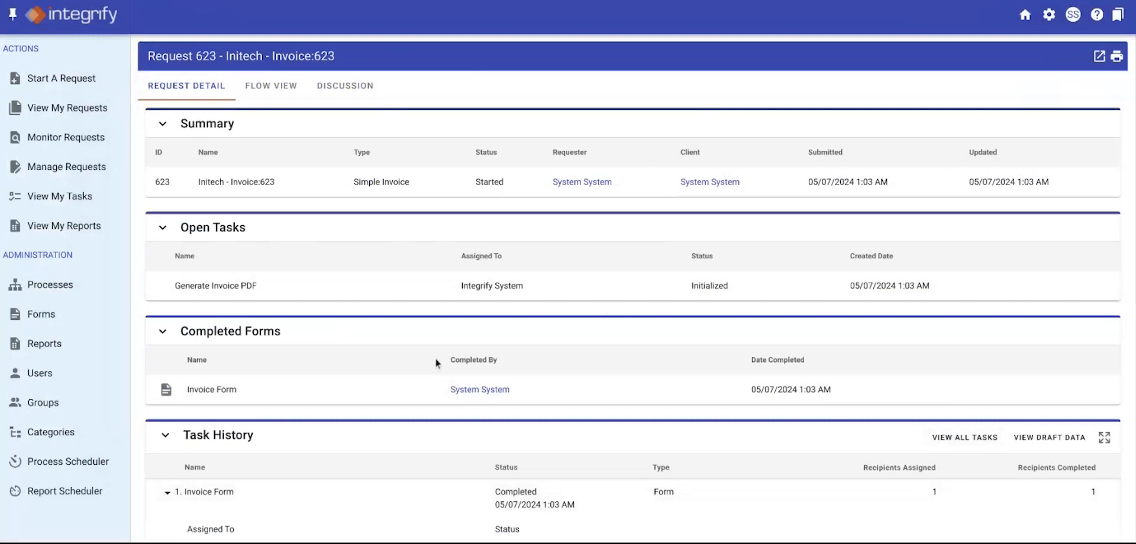
Step: Preview the printer.png attachment from the submitted Invoice Form in the request's task history and close the preview
scroll(436, 361, "down", 5)
scroll(435, 411, "down", 2)
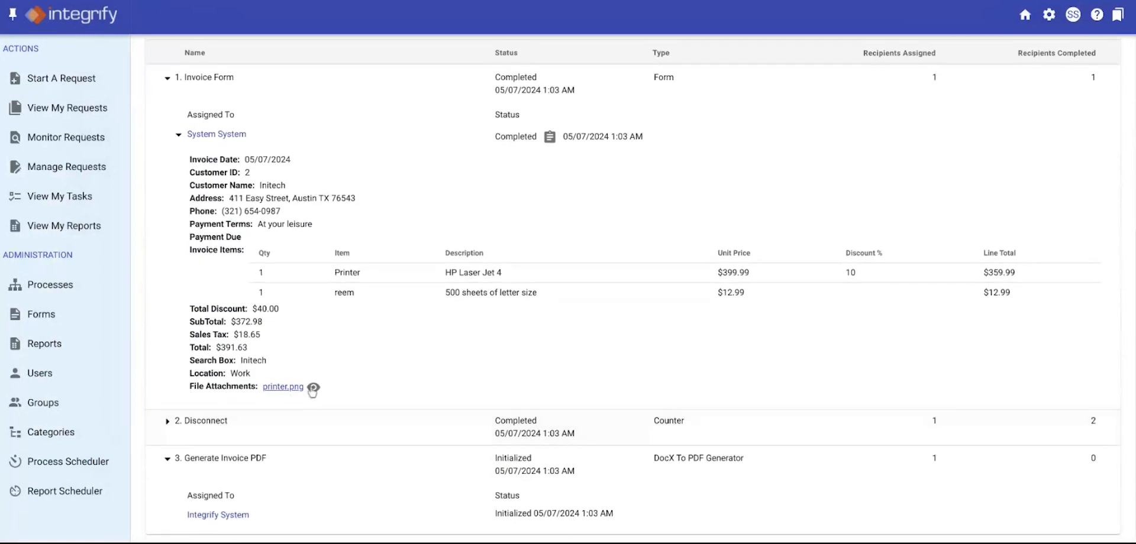
left_click(312, 388)
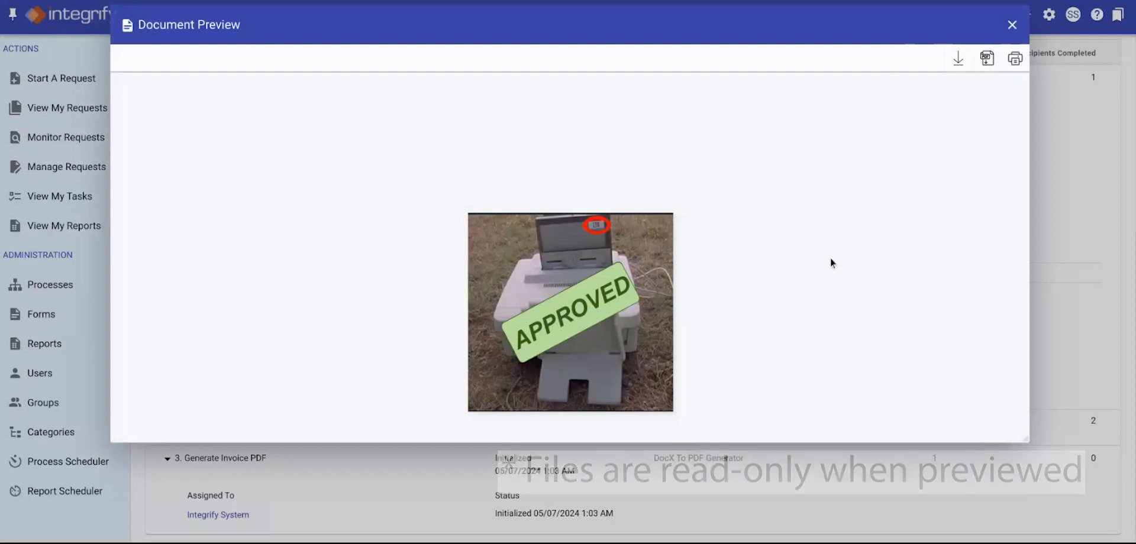
left_click(1012, 25)
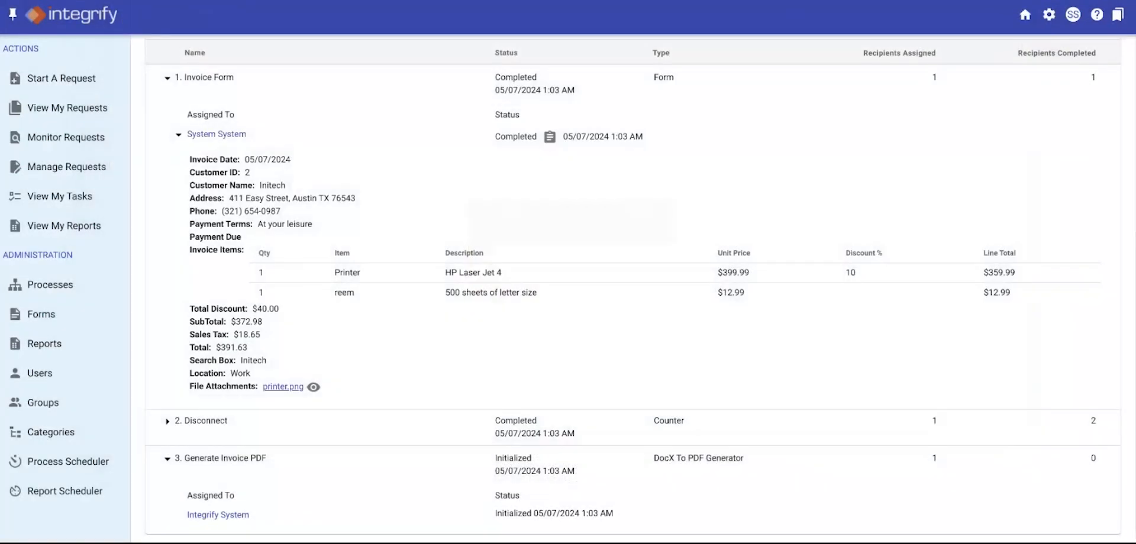
Step: Reload the request, preview the PDF generated by the Generate Invoice PDF task down to its footer, and close the preview
key("super+r")
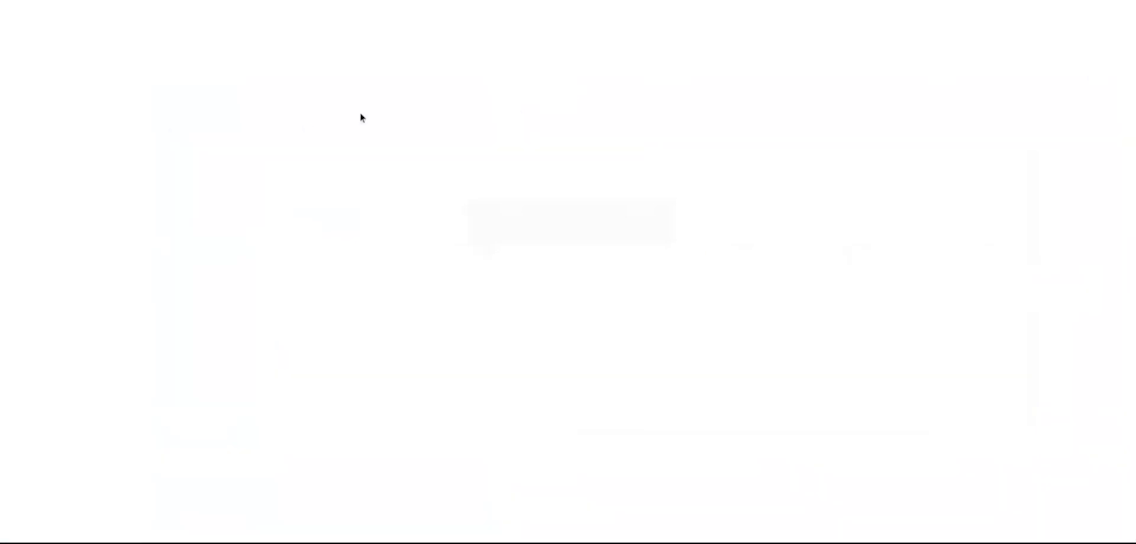
scroll(644, 233, "down", 6)
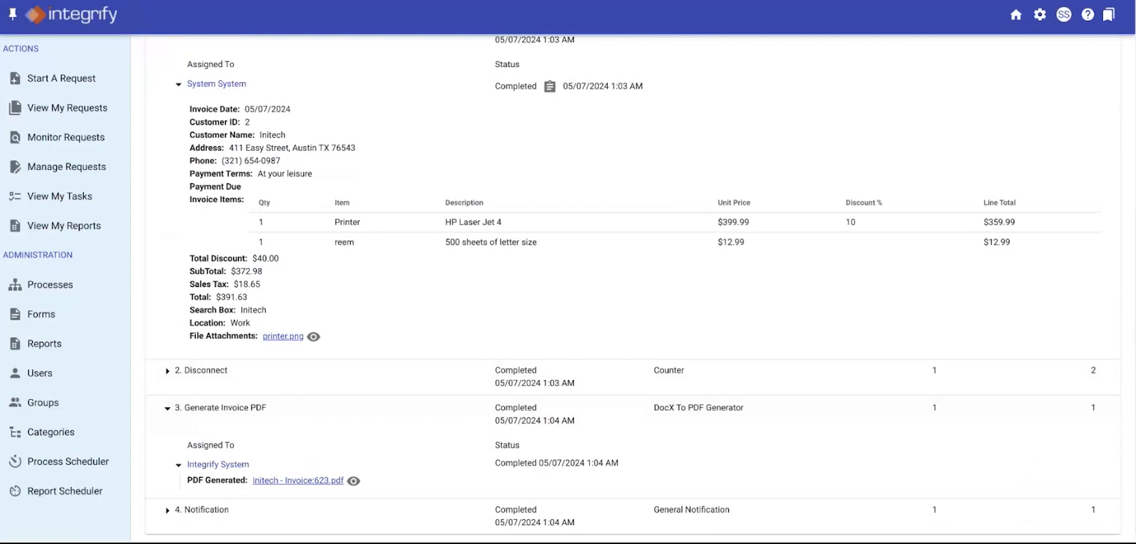
left_click(354, 481)
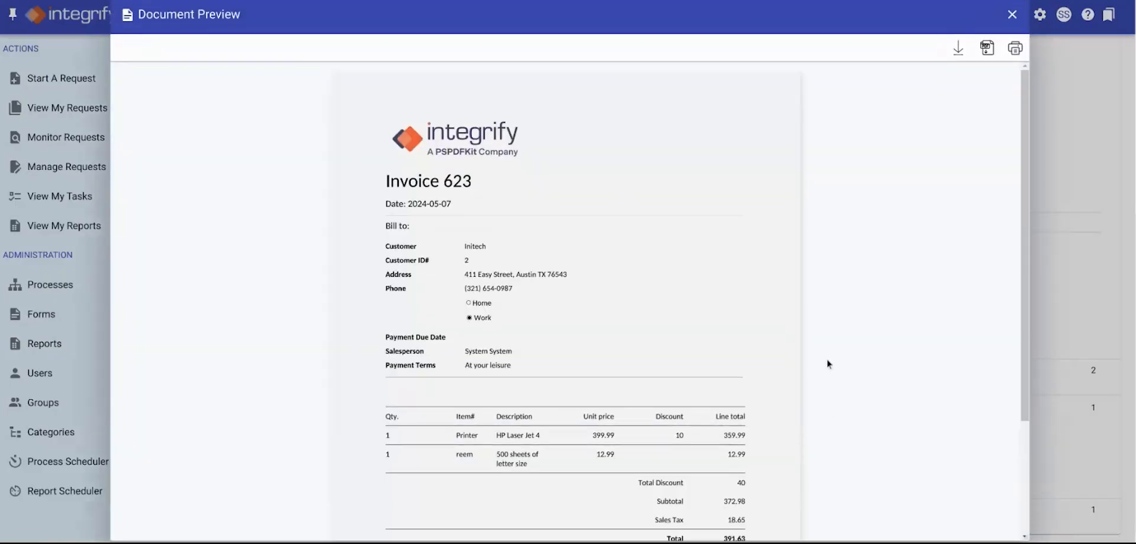
scroll(867, 162, "down", 3)
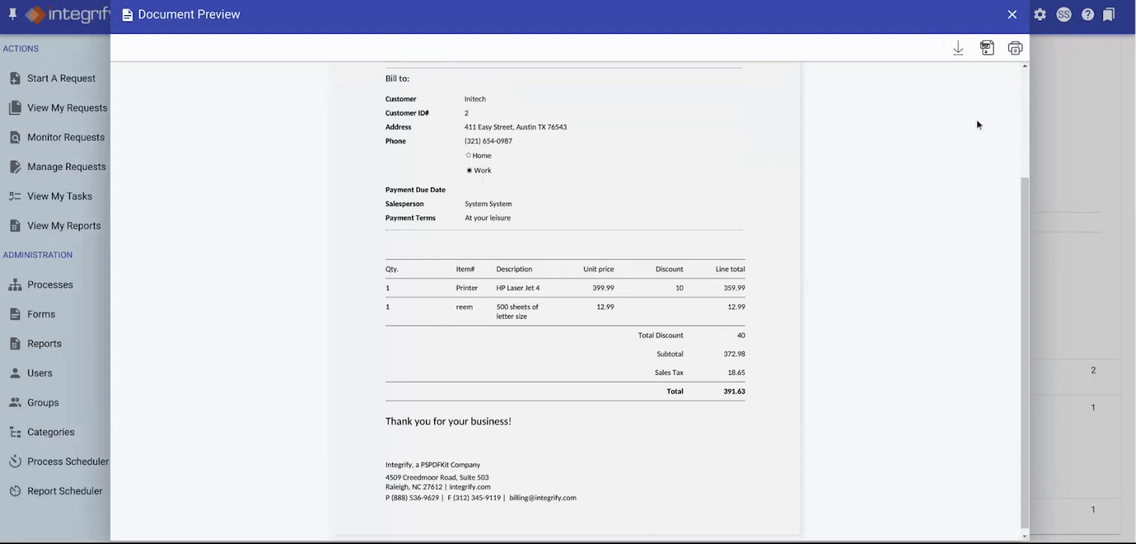
left_click(1012, 15)
Step: Open the Generate Invoice PDF task's configuration in the Simple Invoice process and preview its Invoice_demo_4-4.docx template through to the end
left_click(1108, 15)
left_click(1046, 49)
left_click(484, 278)
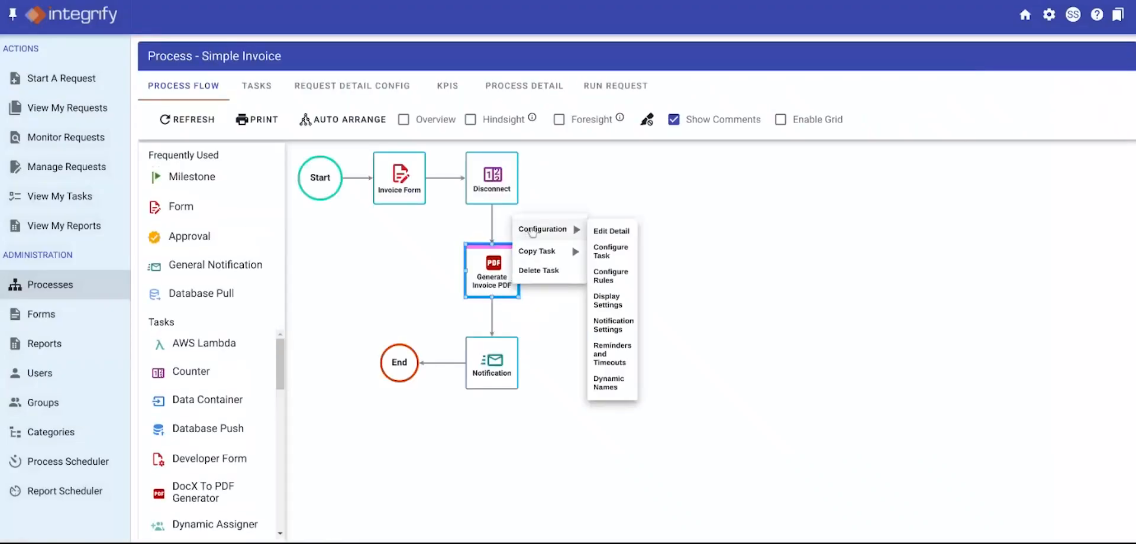
left_click(618, 251)
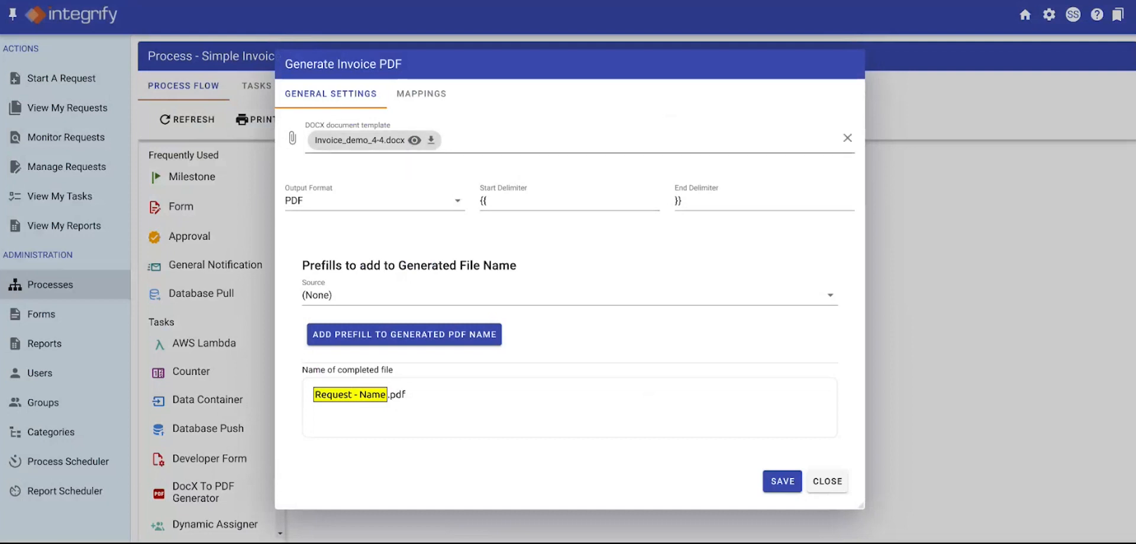
left_click(414, 140)
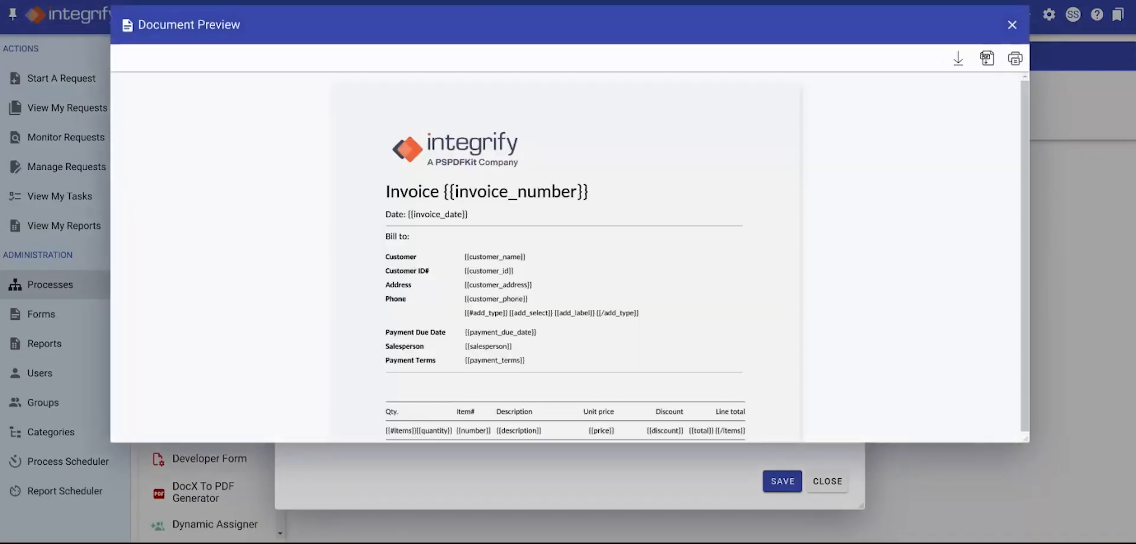
scroll(855, 240, "down", 3)
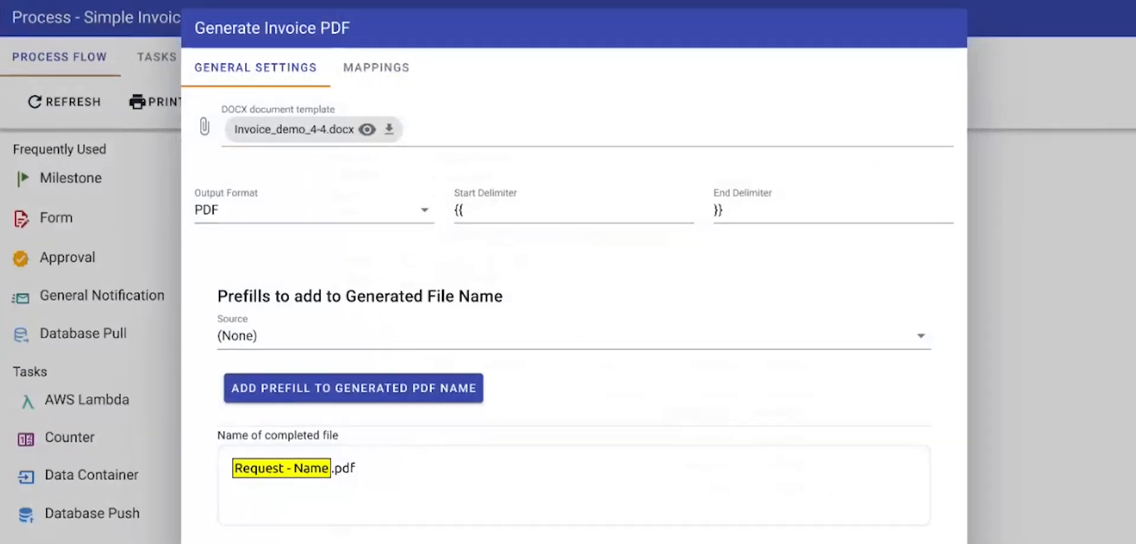
Step: Inspect the #add_type parameter's mapping settings and its Which Options choices, and close the parameter without saving
left_click(380, 71)
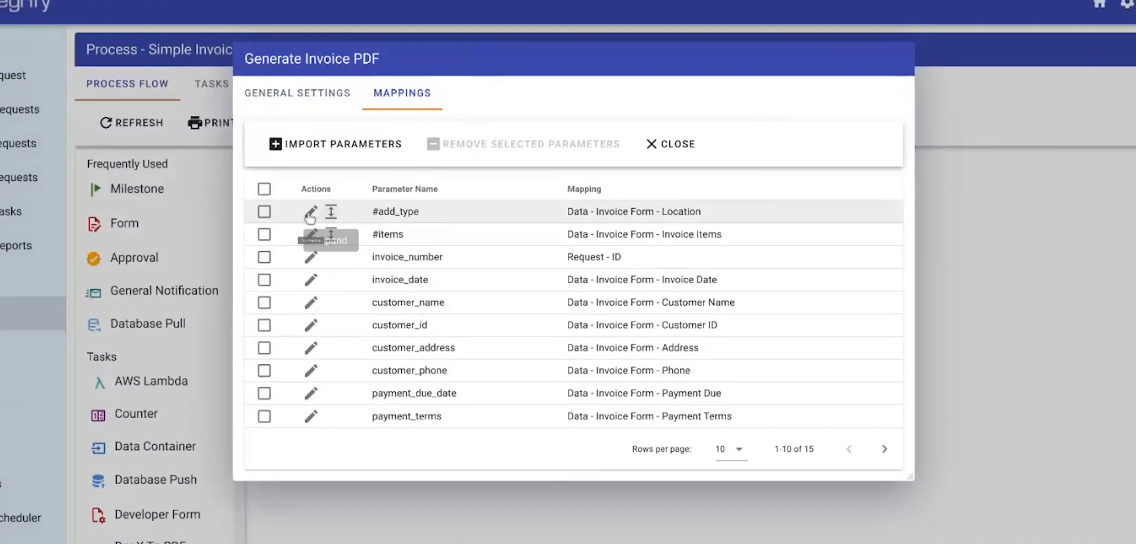
left_click(283, 226)
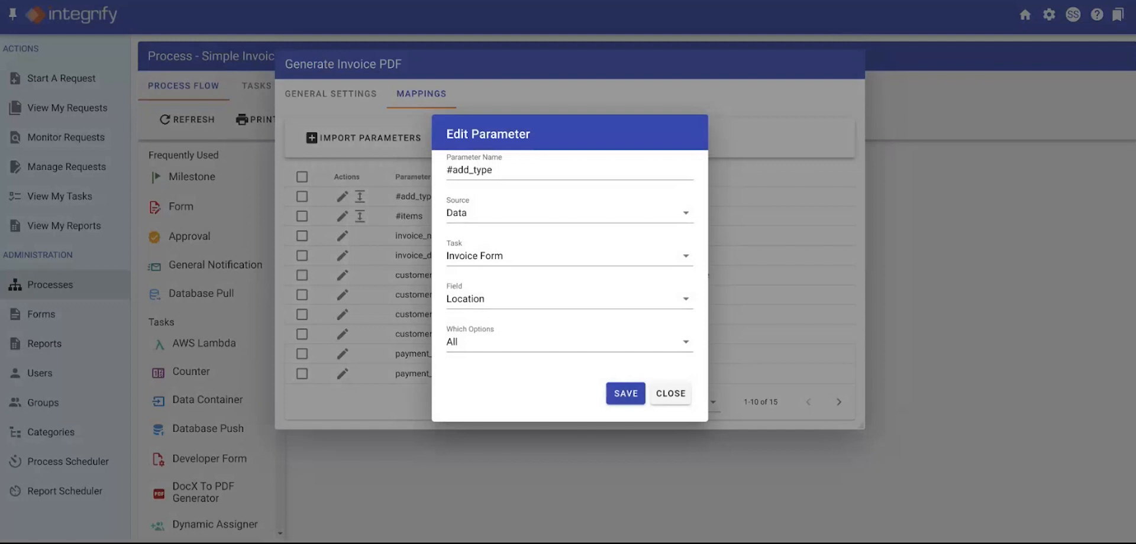
left_click(480, 344)
left_click(498, 408)
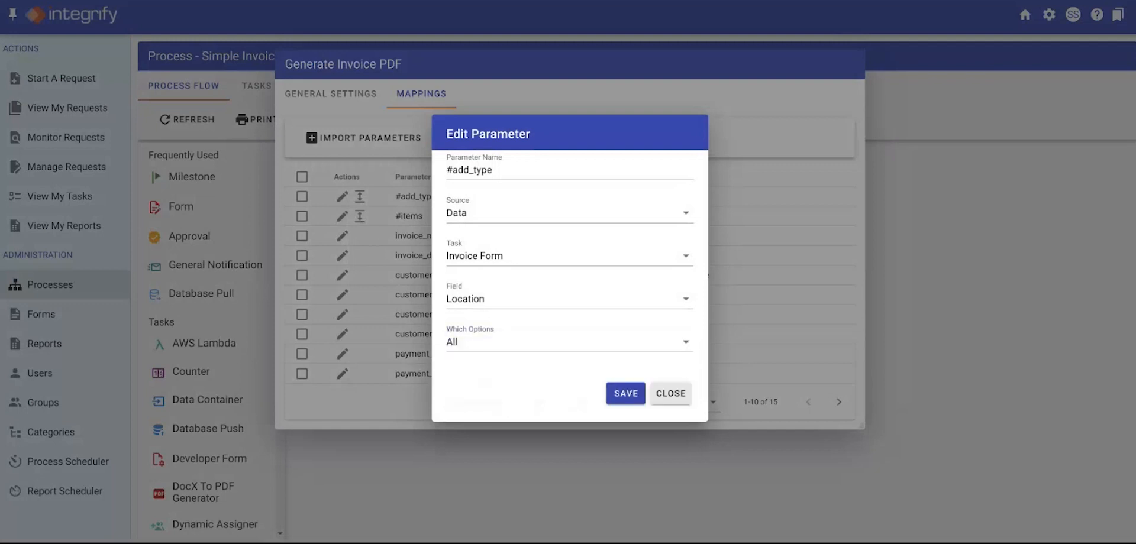
left_click(670, 394)
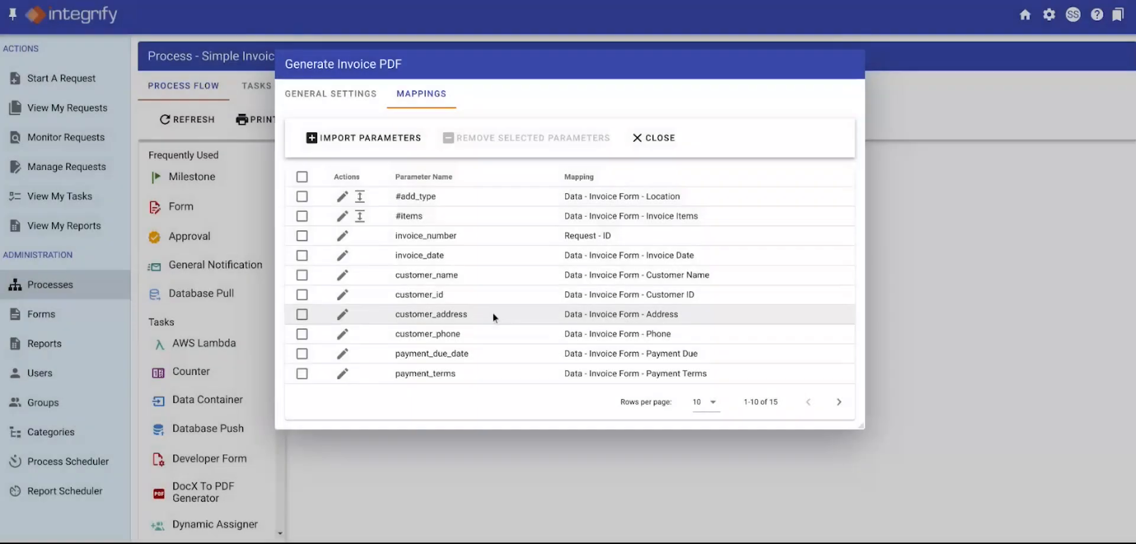
Step: Examine the column mappings inside the #add_type parameter, collapse them, and expand those of the #items parameter
left_click(360, 196)
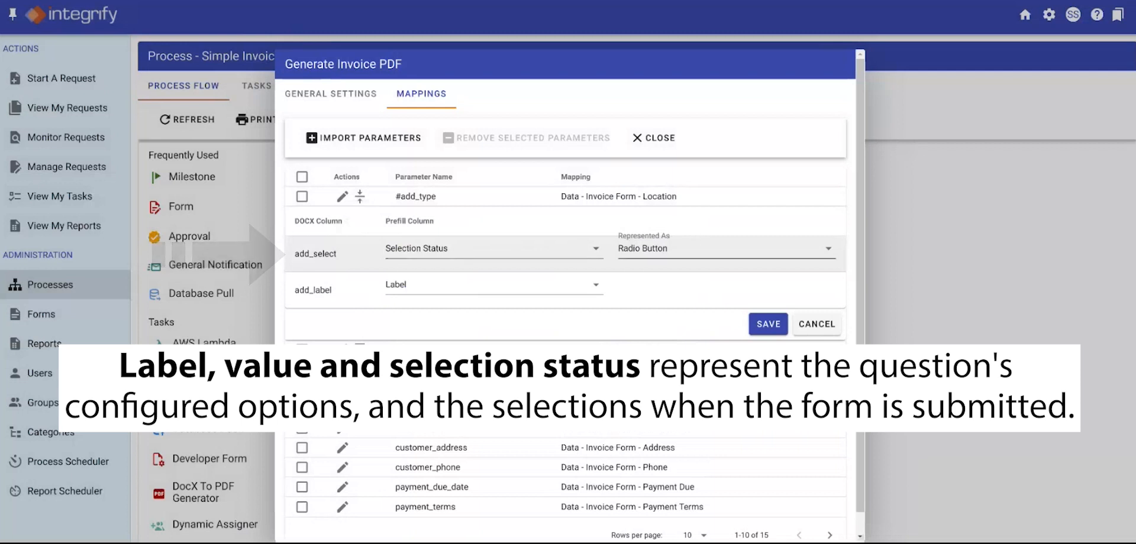
left_click(718, 248)
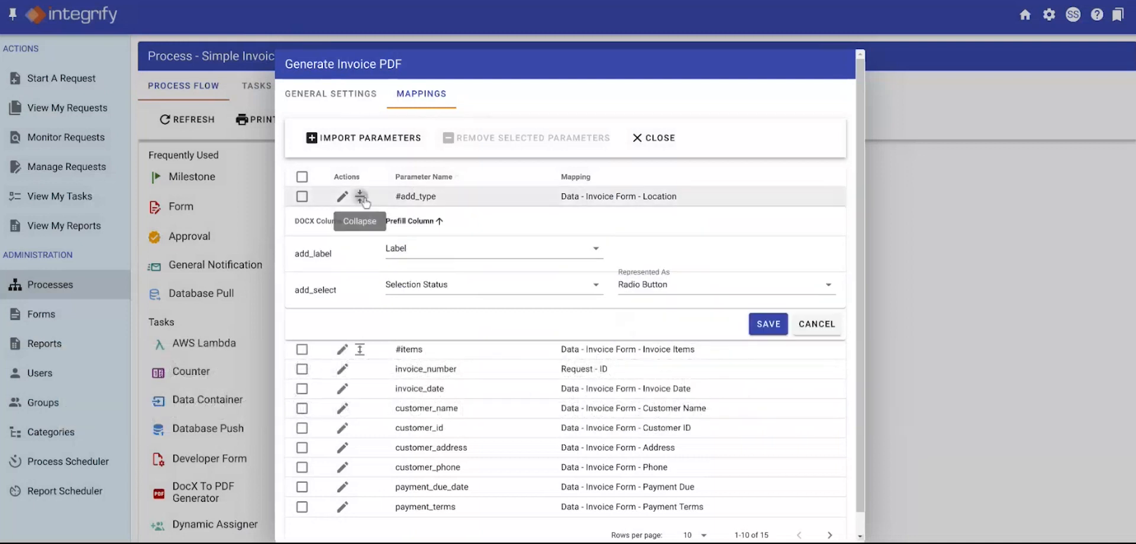
left_click(362, 198)
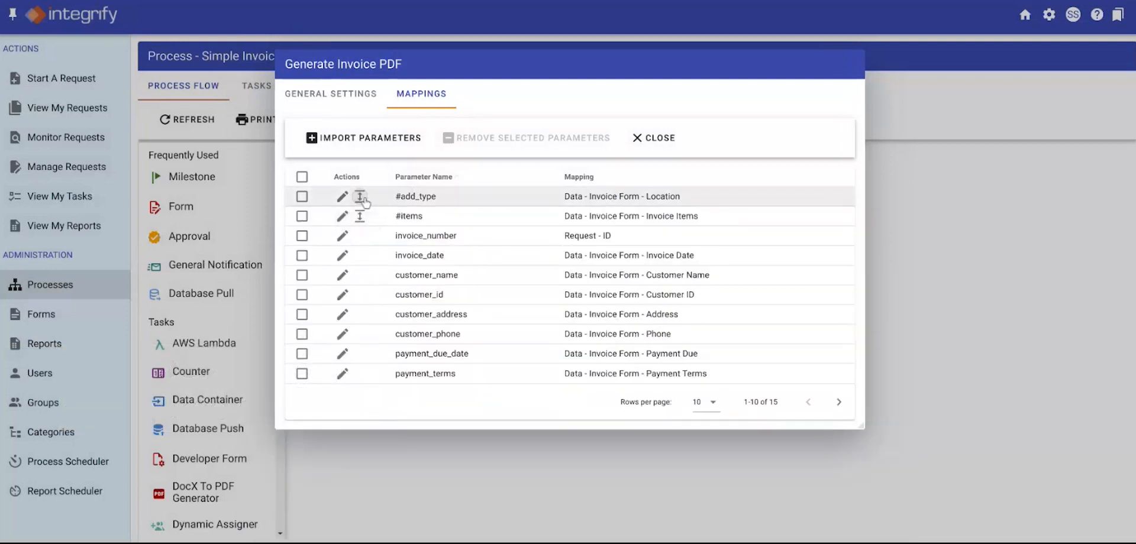
left_click(359, 216)
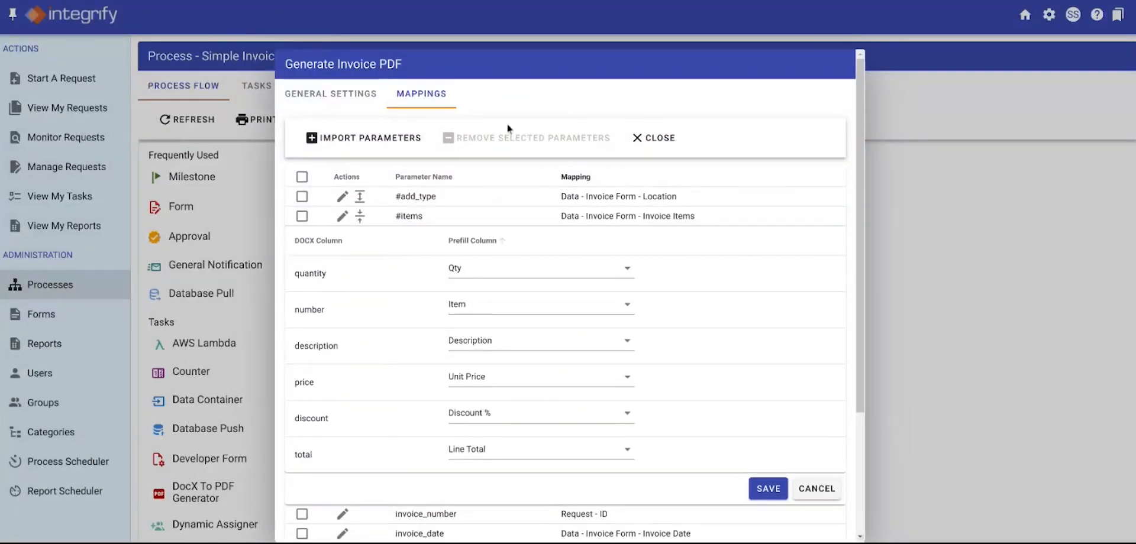
Step: Return to the task's general settings and review the available prefill sources for the generated file name, leaving the source as (None)
left_click(347, 103)
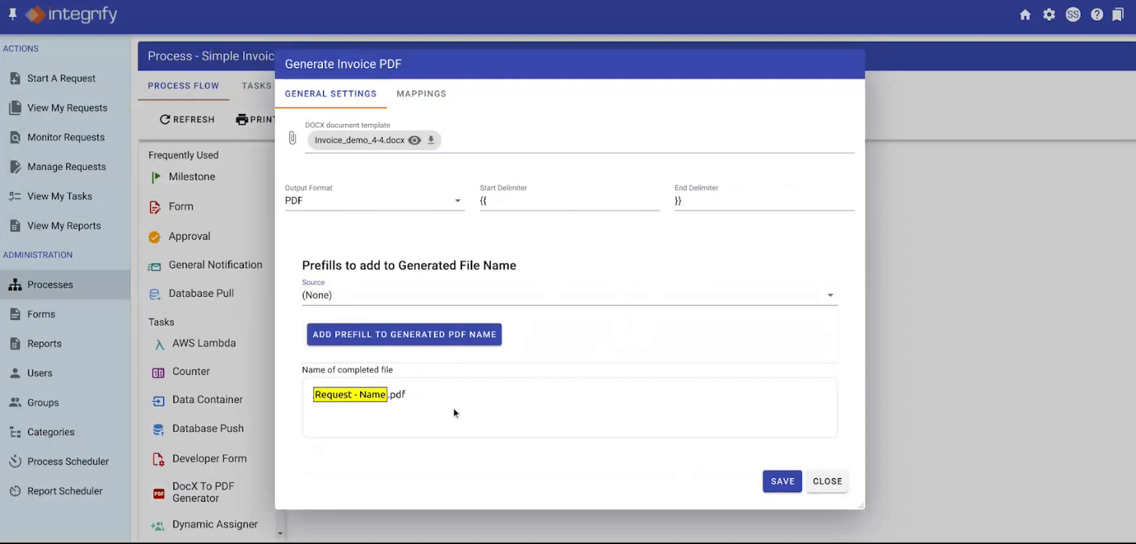
left_click(613, 294)
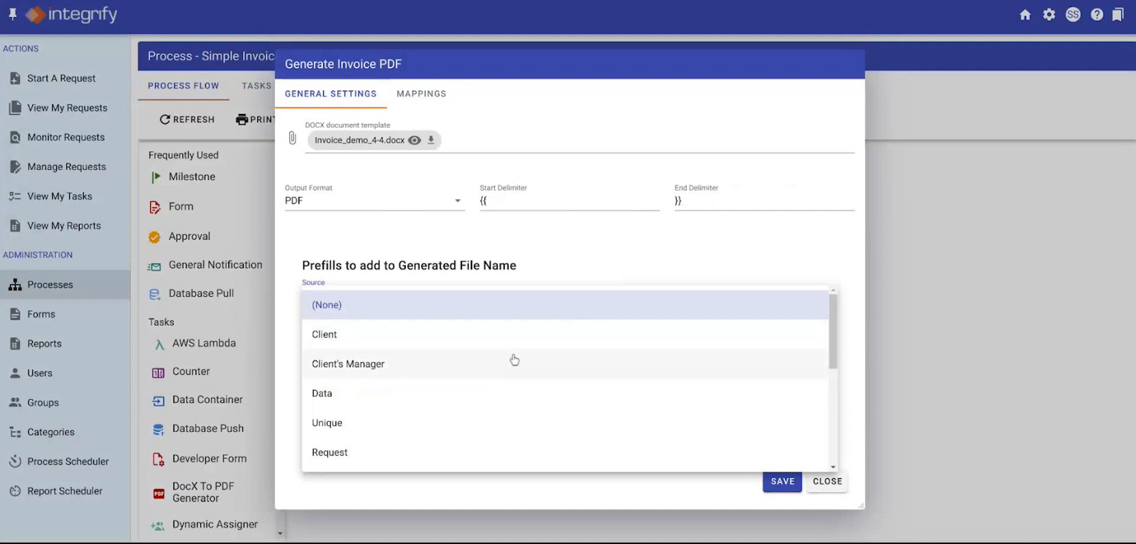
scroll(500, 371, "down", 2)
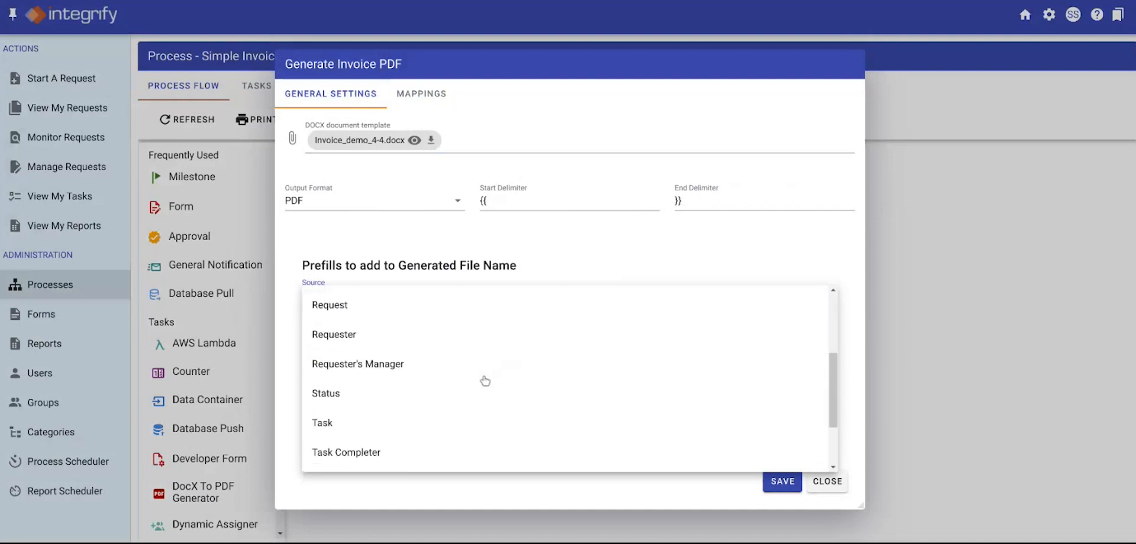
scroll(468, 380, "up", 1)
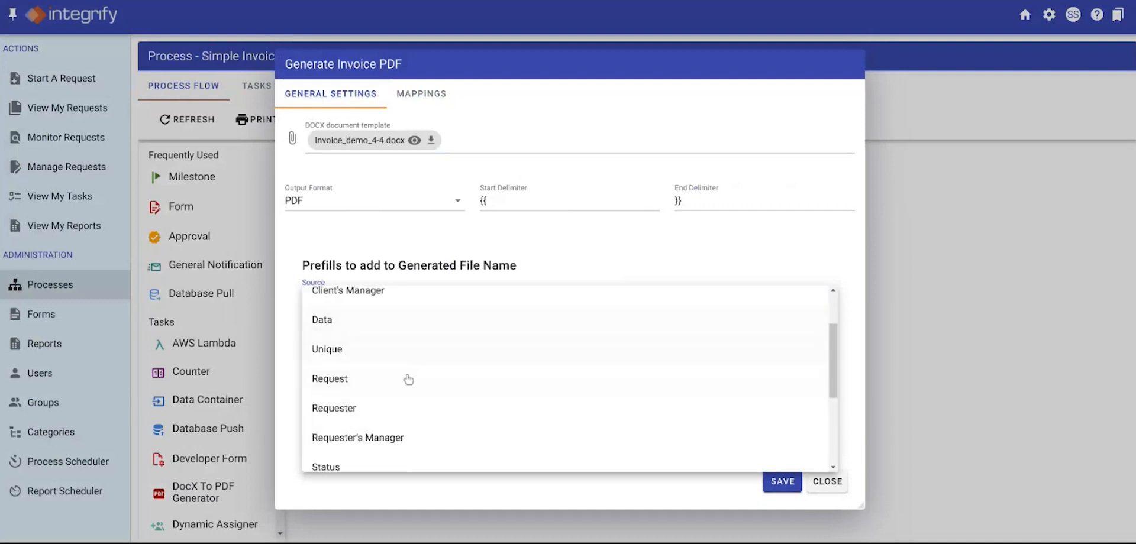
scroll(413, 388, "down", 1)
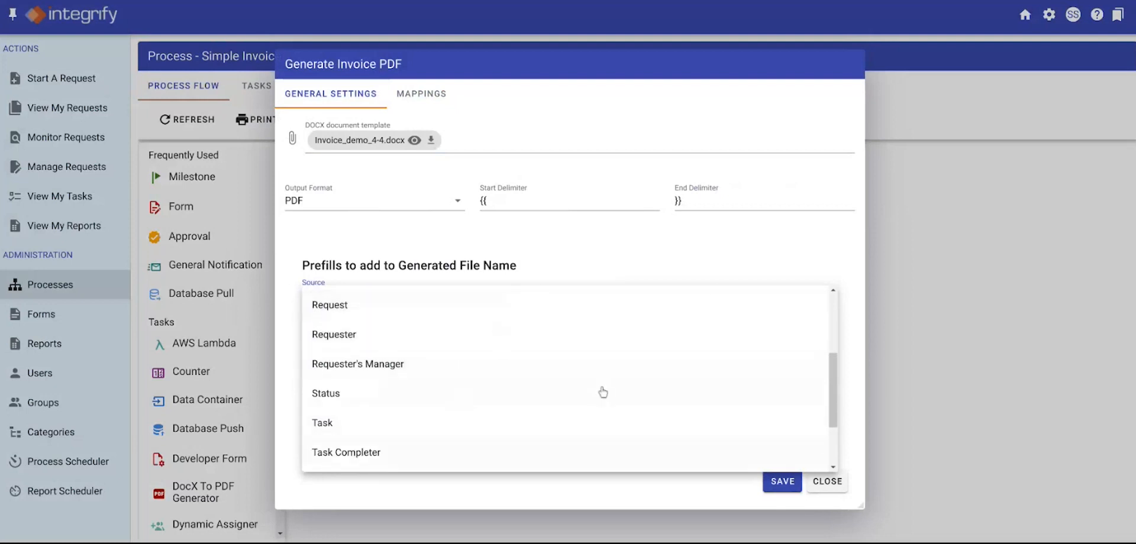
left_click(810, 254)
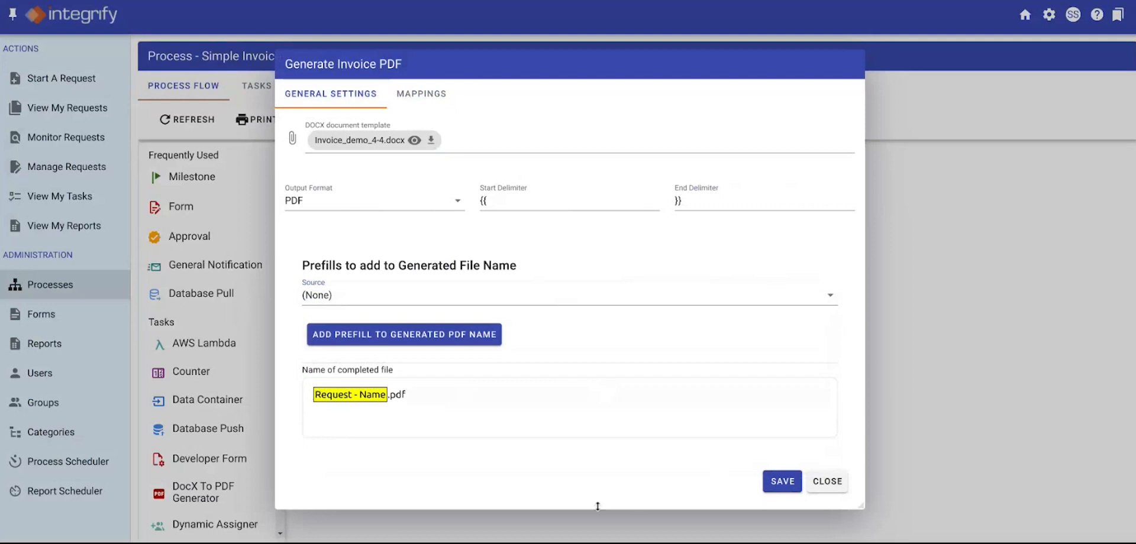